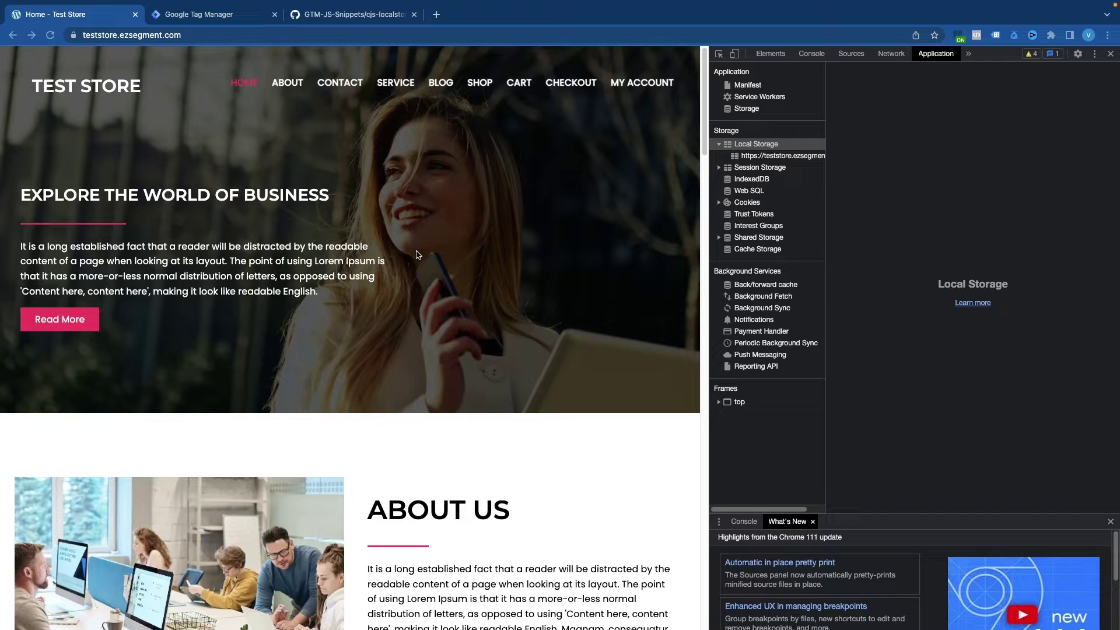
Step: Open DevTools' Application panel and list the teststore origin's Local Storage, showing items_in_cart and wc_cart_info
right_click(428, 248)
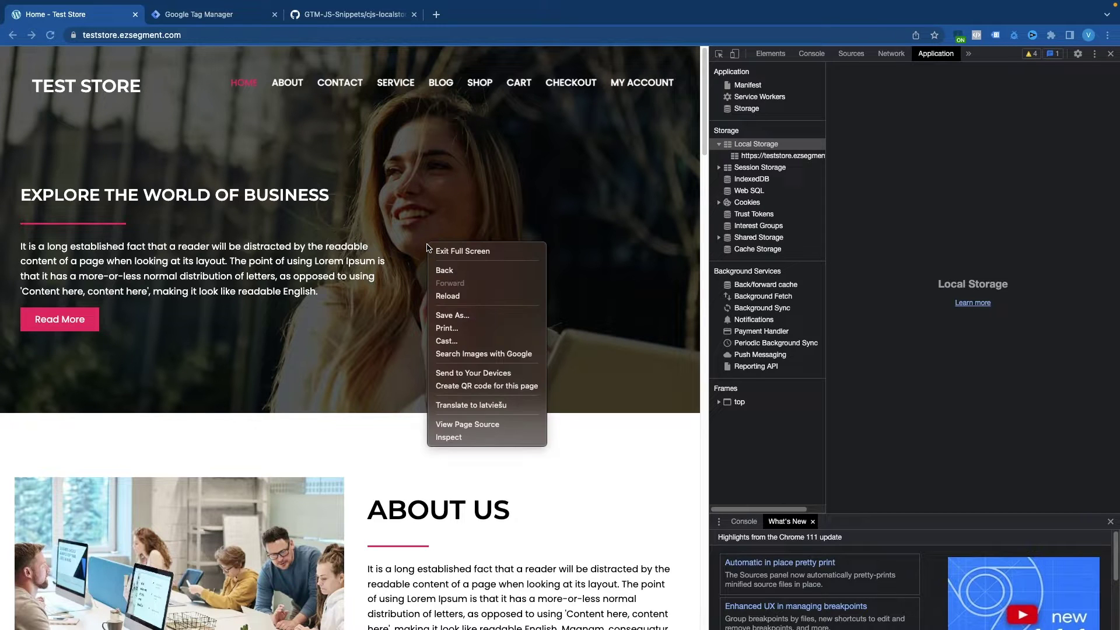
click(468, 438)
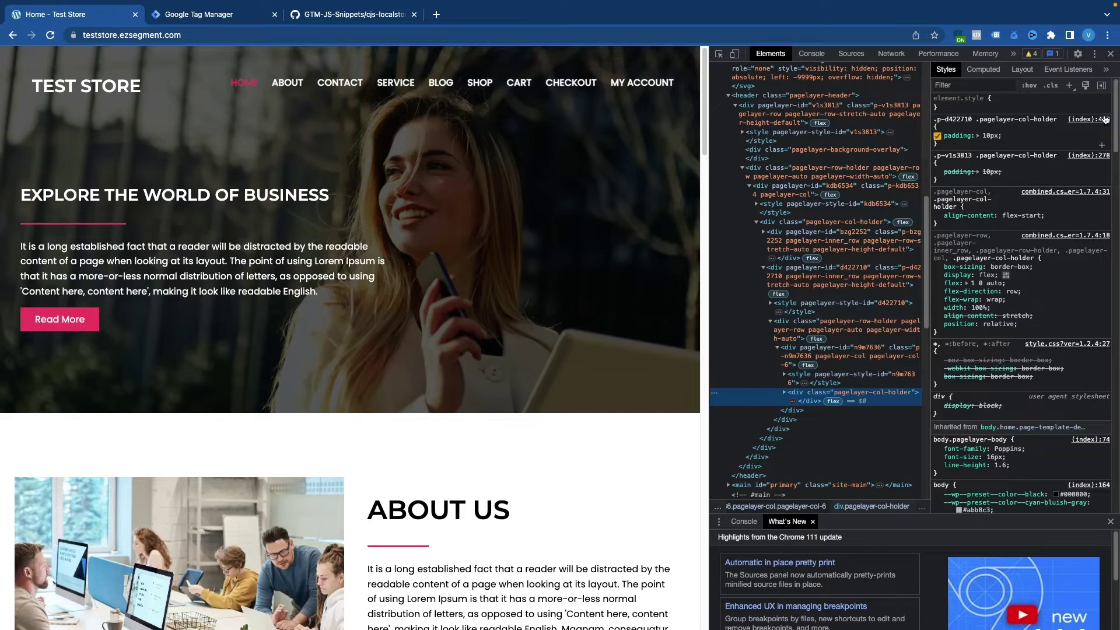
click(1013, 53)
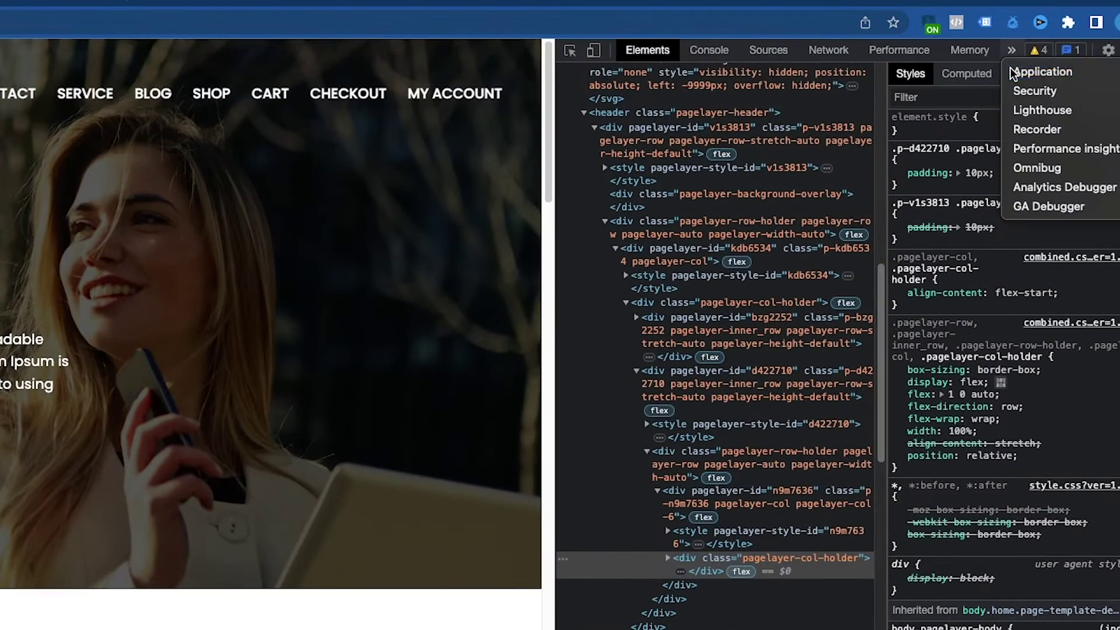
click(1041, 72)
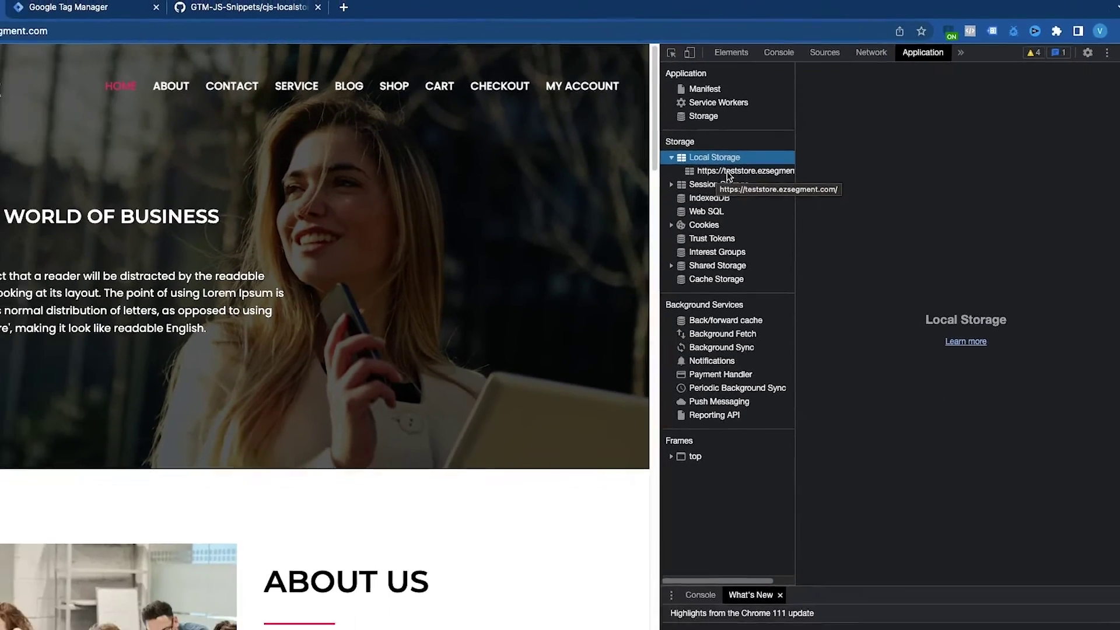
click(687, 188)
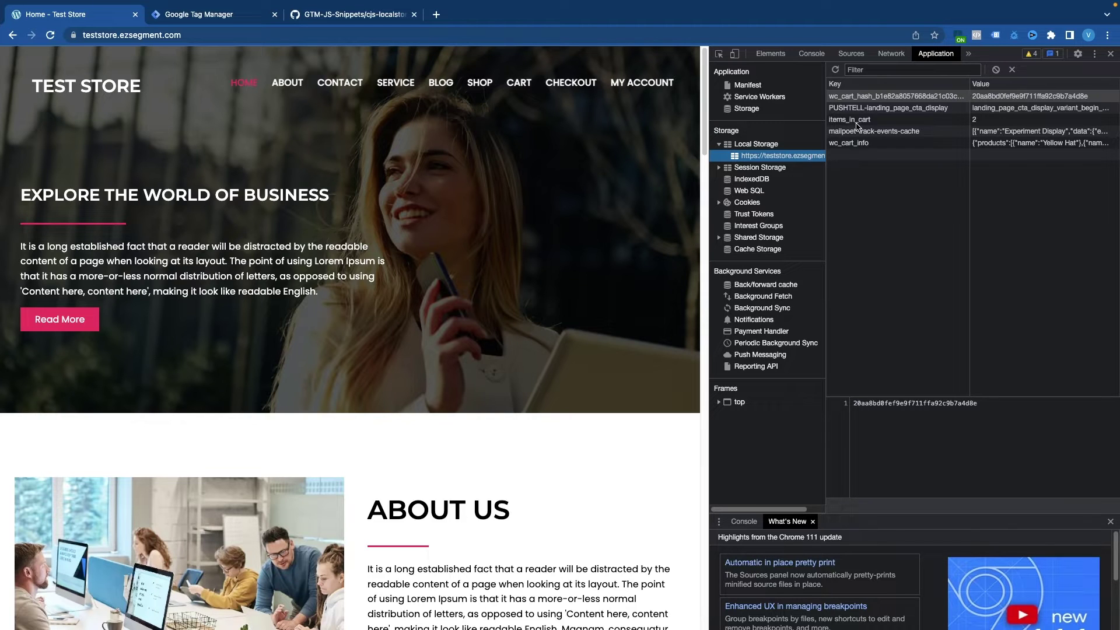
Step: Create a new user-defined variable in the Tag Manager workspace and set its type to Custom JavaScript
click(187, 14)
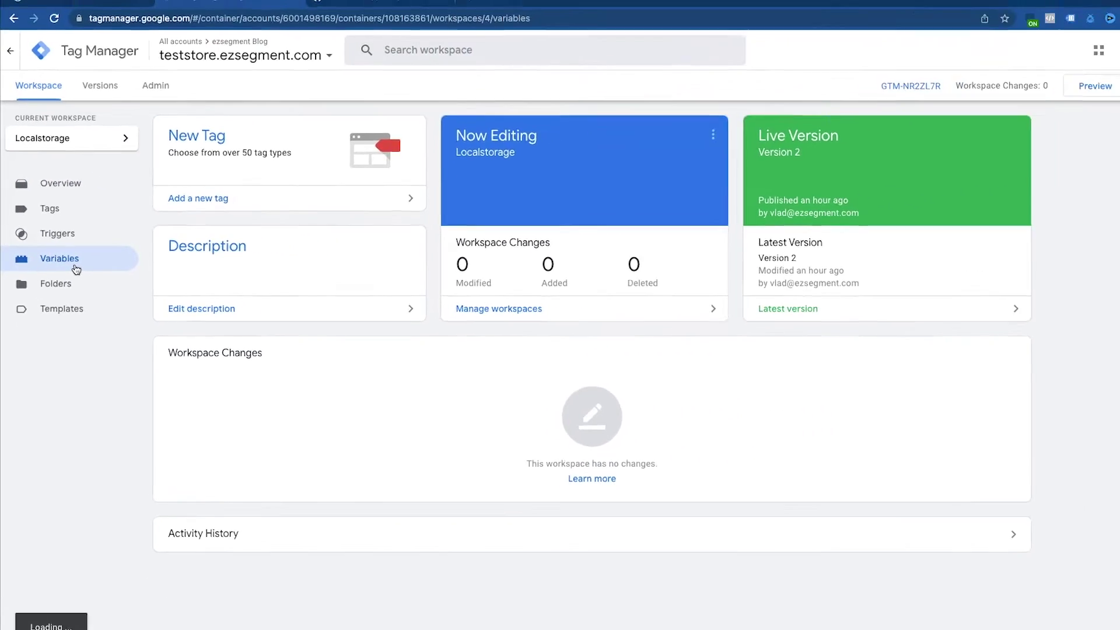
click(103, 271)
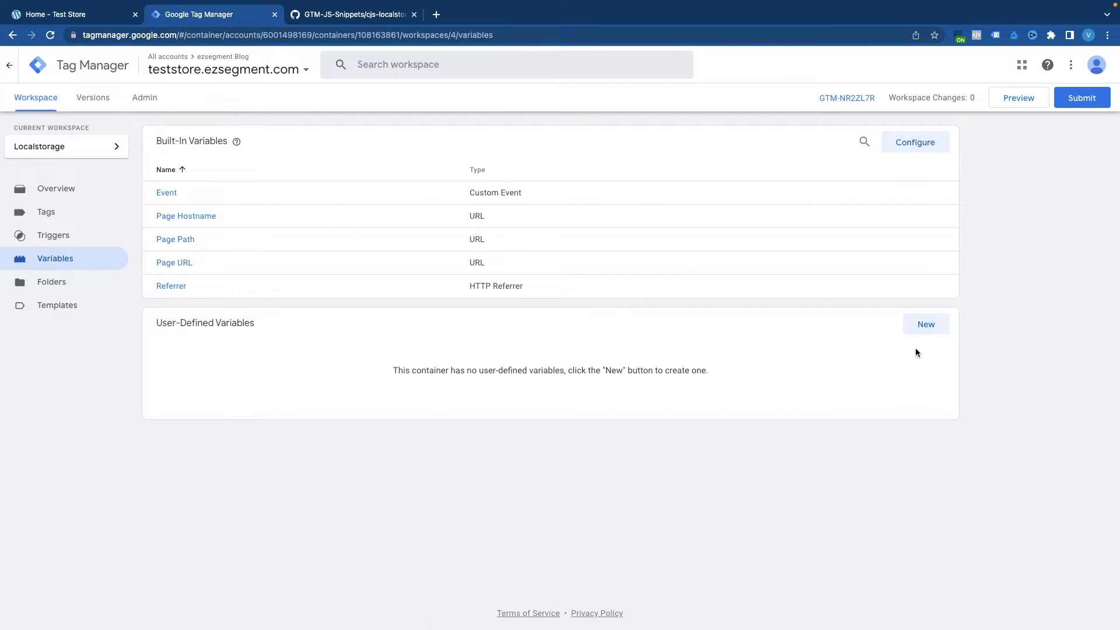
click(927, 325)
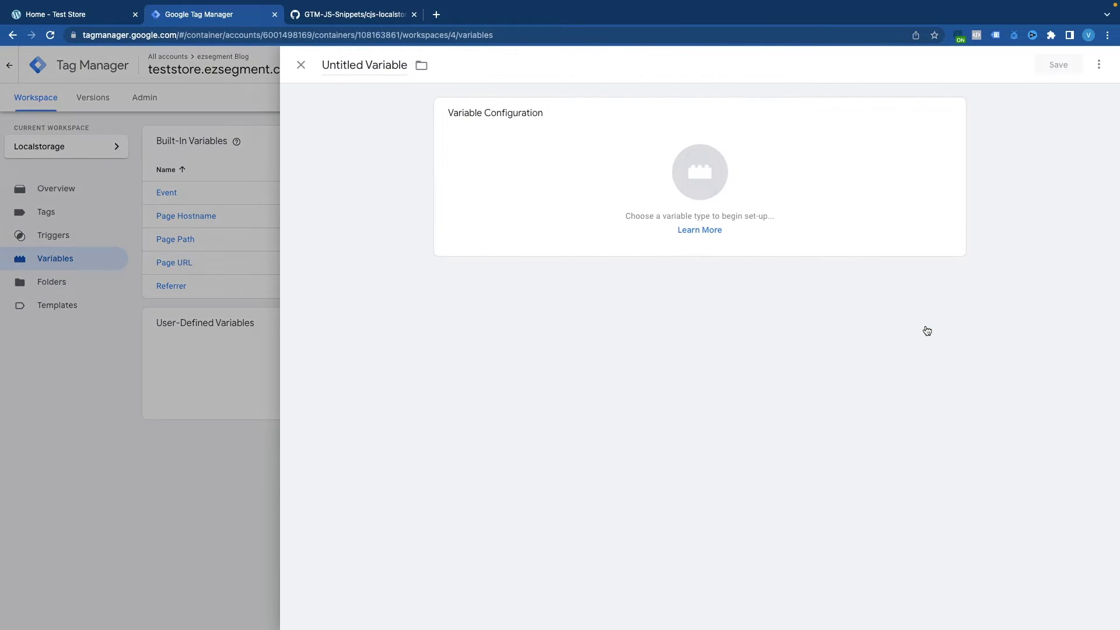
click(840, 192)
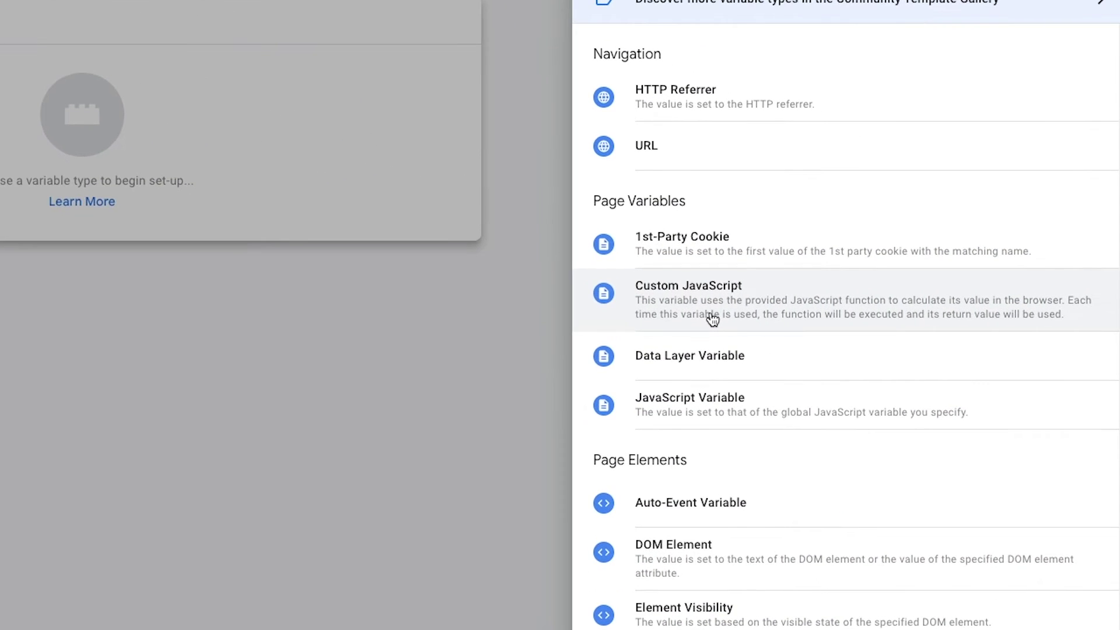
click(721, 318)
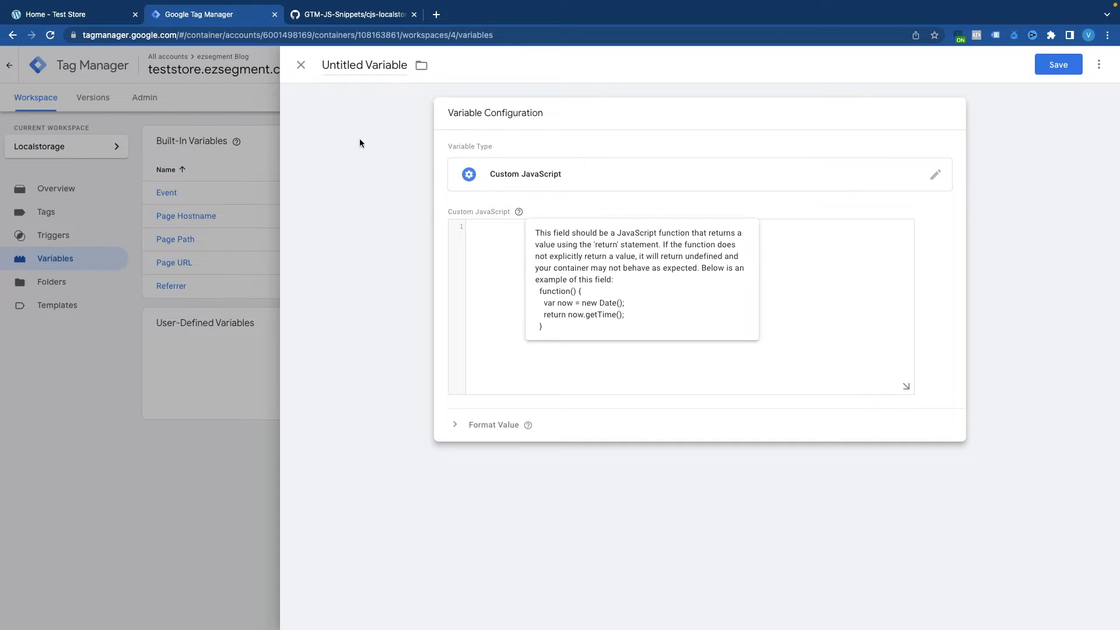
Step: Put the GitHub localStorage snippet in the code field, with key_name replaced by items_in_cart
click(370, 11)
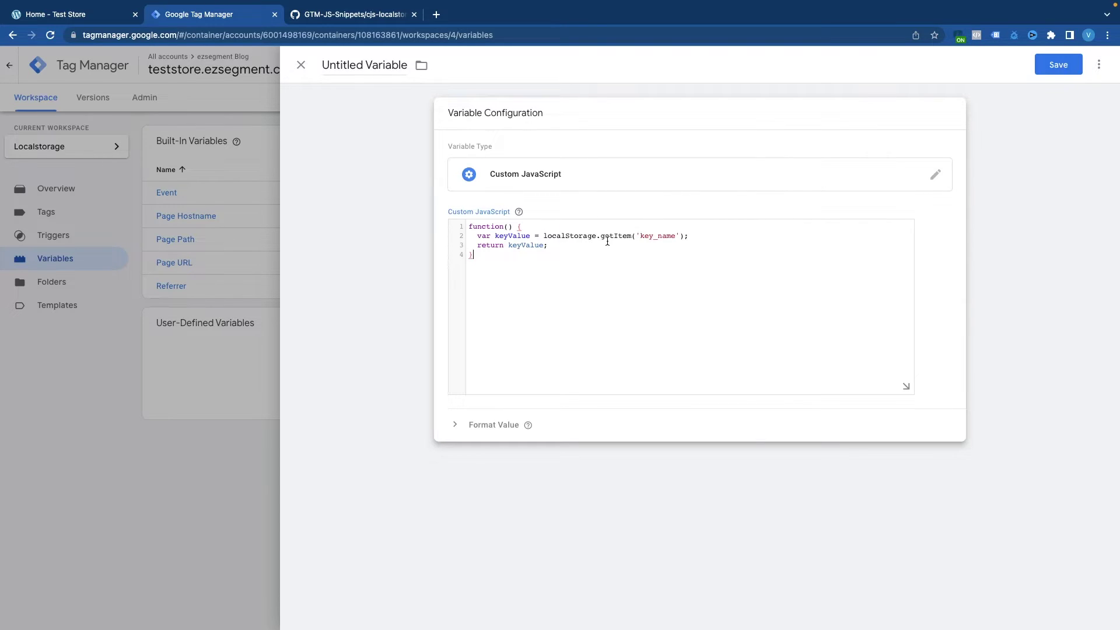
double_click(665, 237)
click(68, 17)
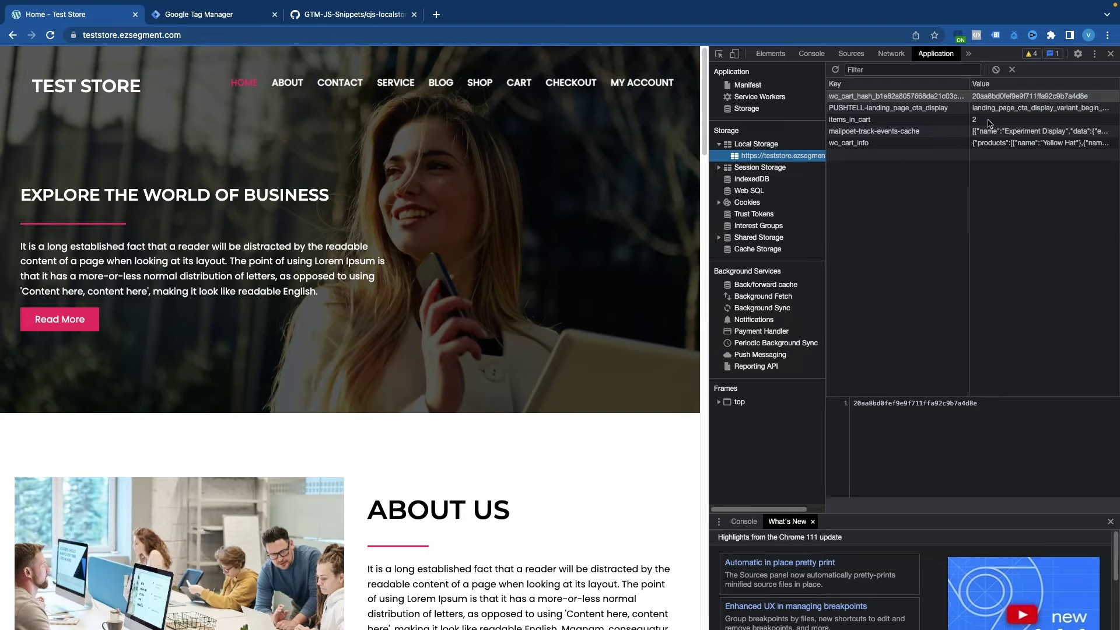
click(875, 121)
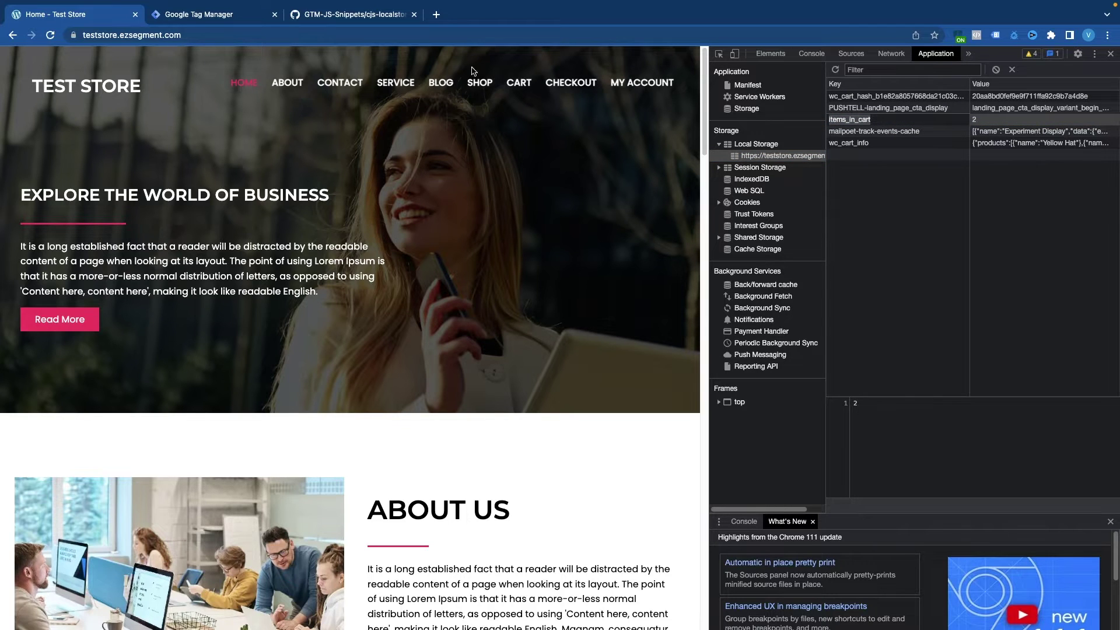
click(243, 18)
text(items_in_cart)
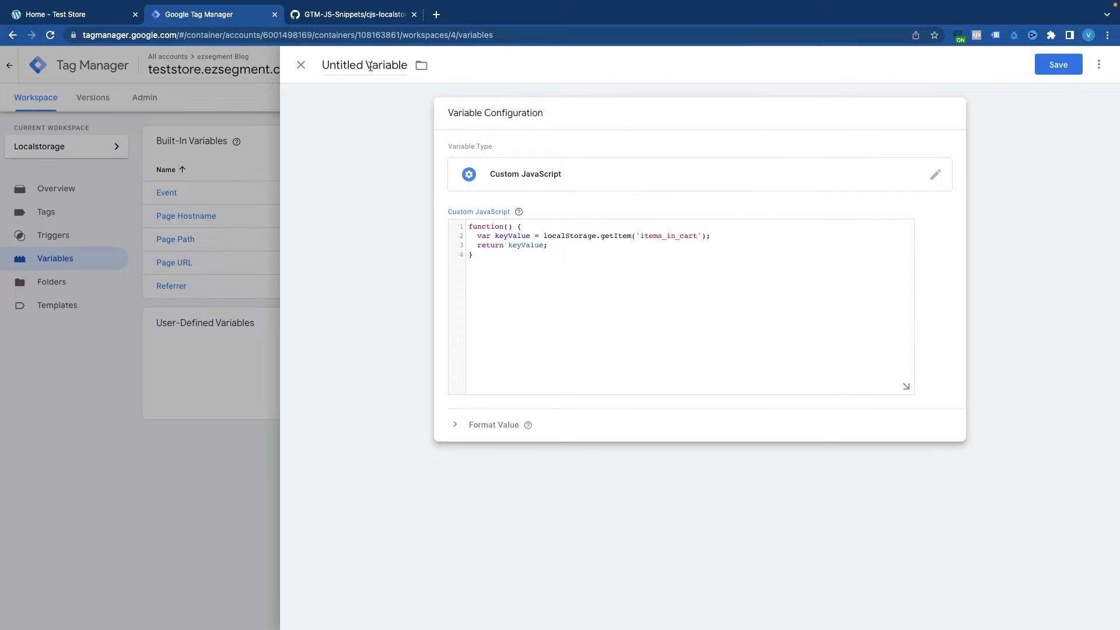
Step: Name the variable 'CJS - Items in cart' and save it
click(371, 66)
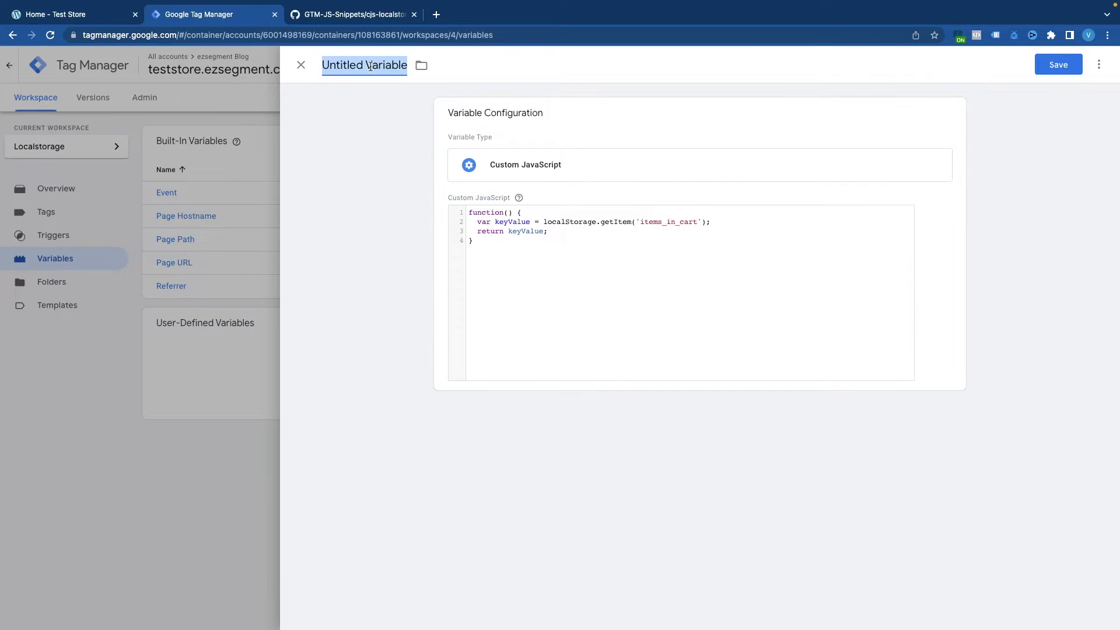
text(CJS - Items in cart)
click(1058, 65)
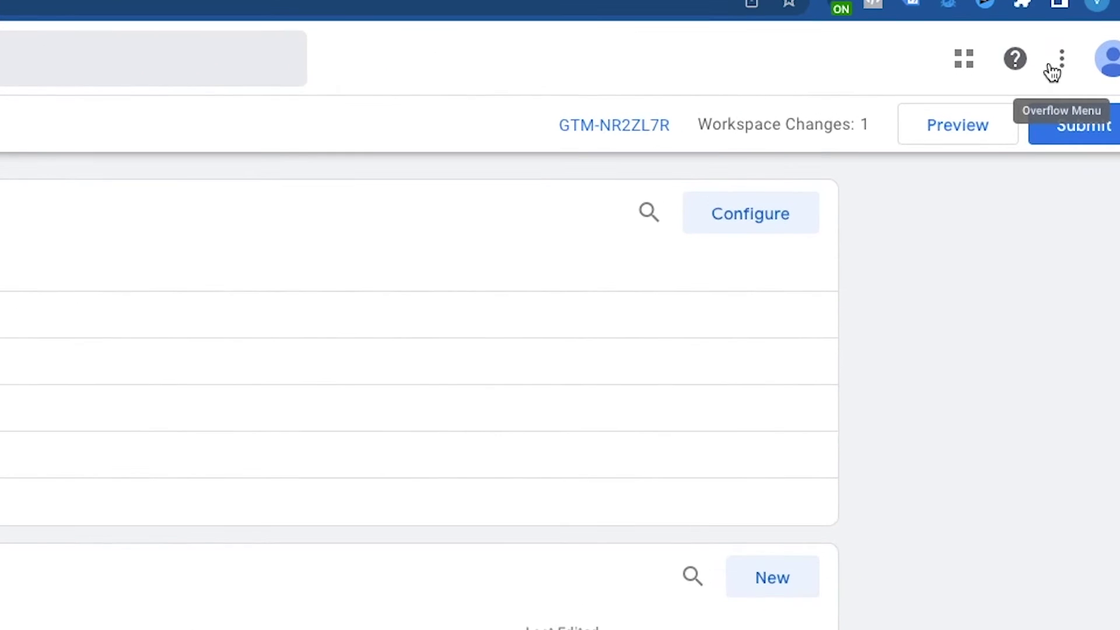
Step: Start GTM Preview mode and connect Tag Assistant to the store site
click(985, 124)
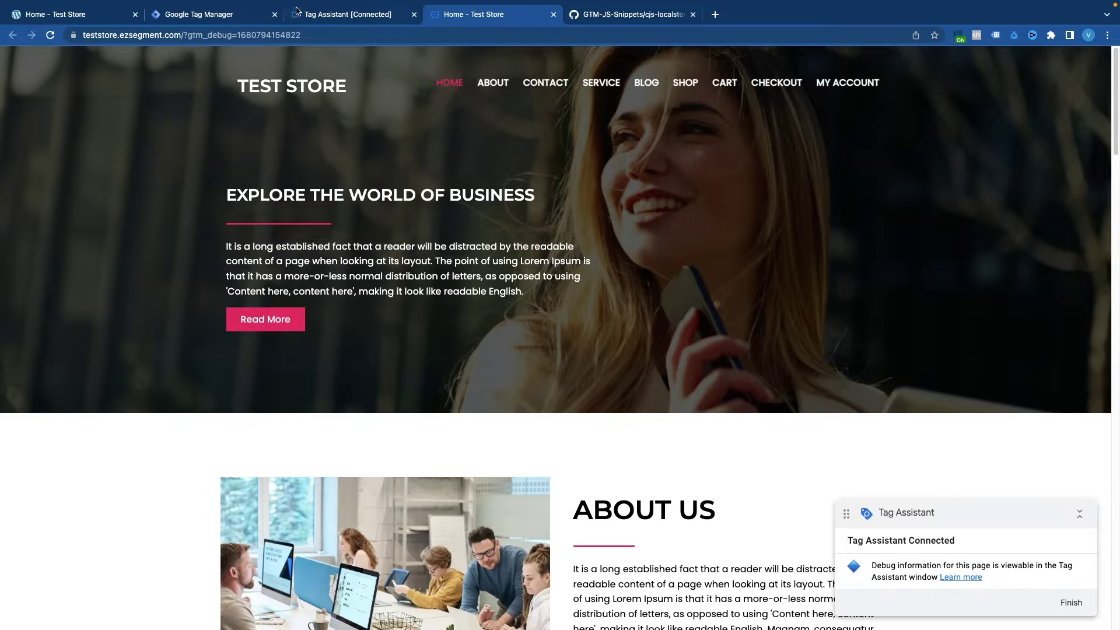
click(326, 14)
click(568, 273)
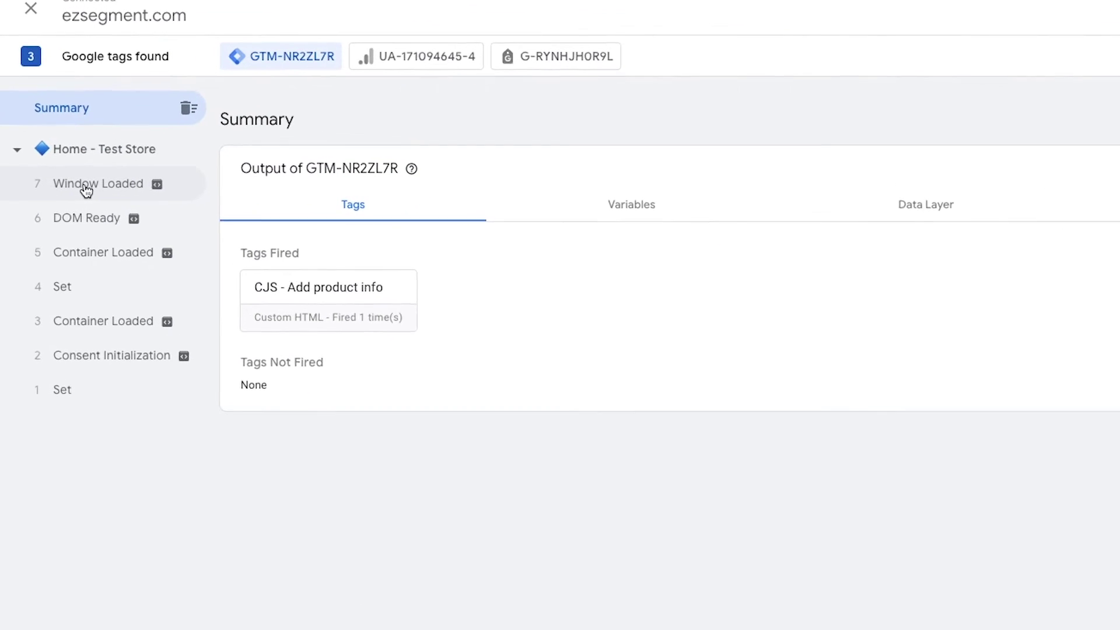
Step: Check that CJS - Items in cart returns 2 under Window Loaded, DOM Ready and Container Loaded
click(88, 190)
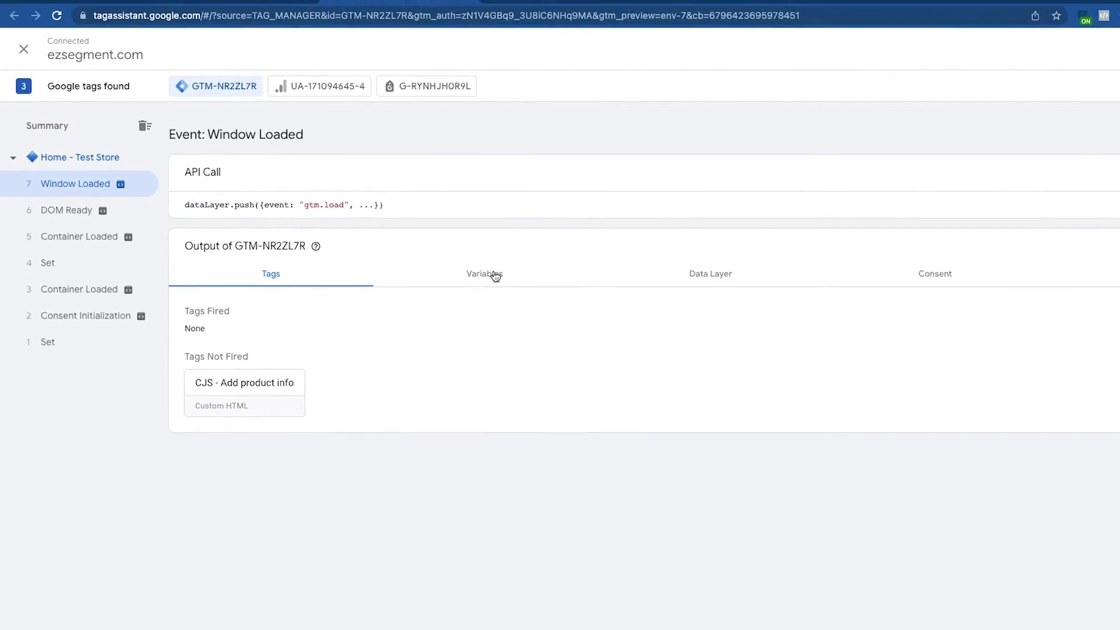
click(565, 288)
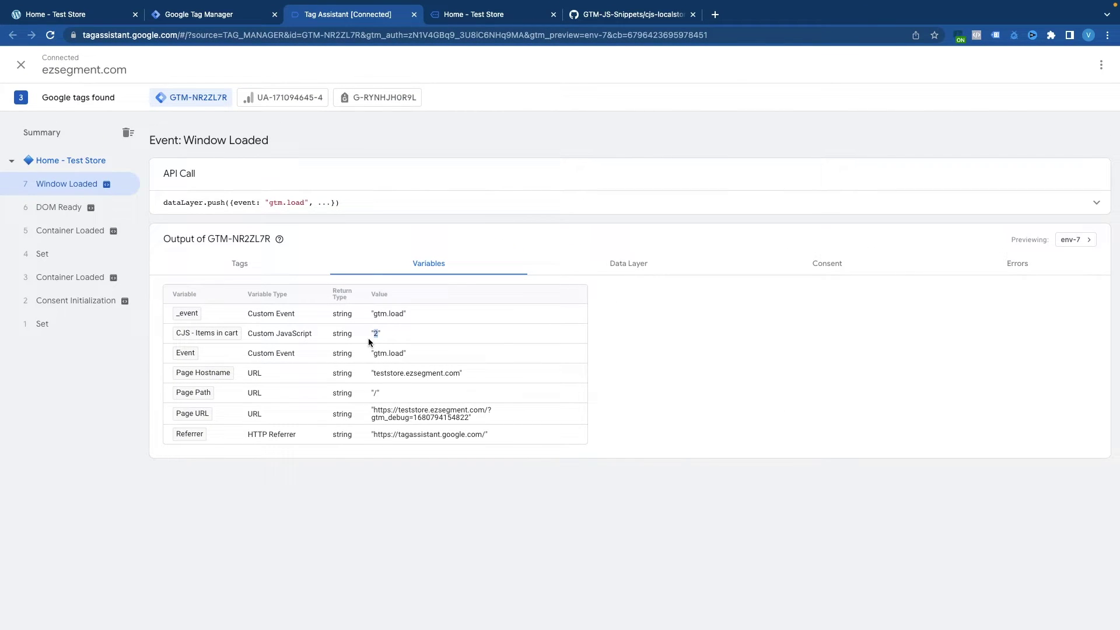
click(377, 338)
click(59, 210)
click(72, 231)
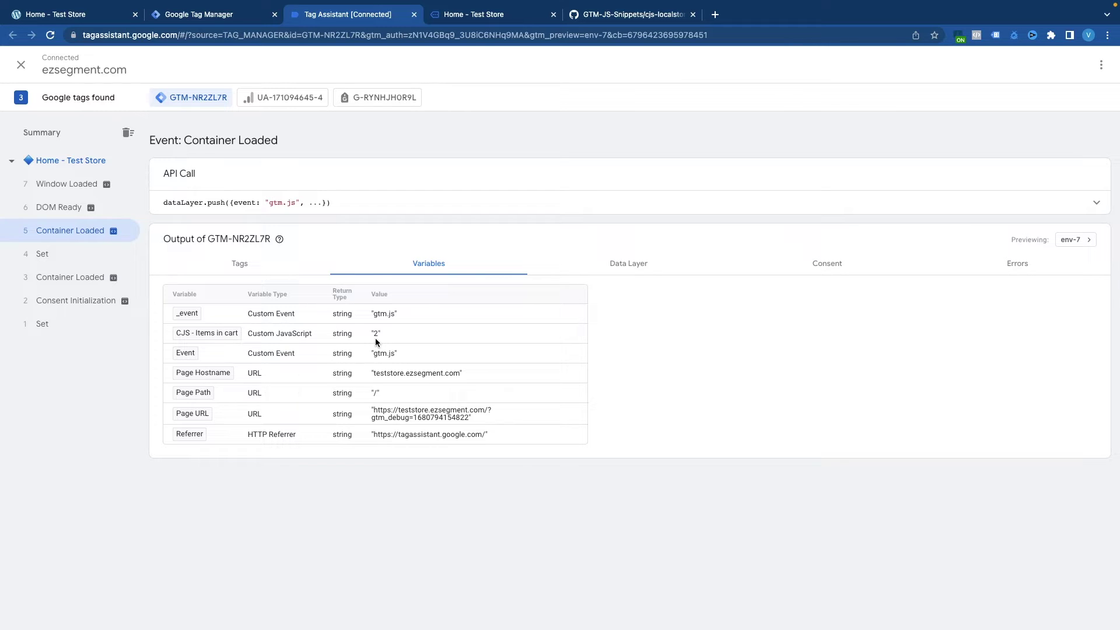
Step: List the teststore origin's Session Storage entries, including wc_cart_hash, wc_cart_created and wc_fragments
key(super+1)
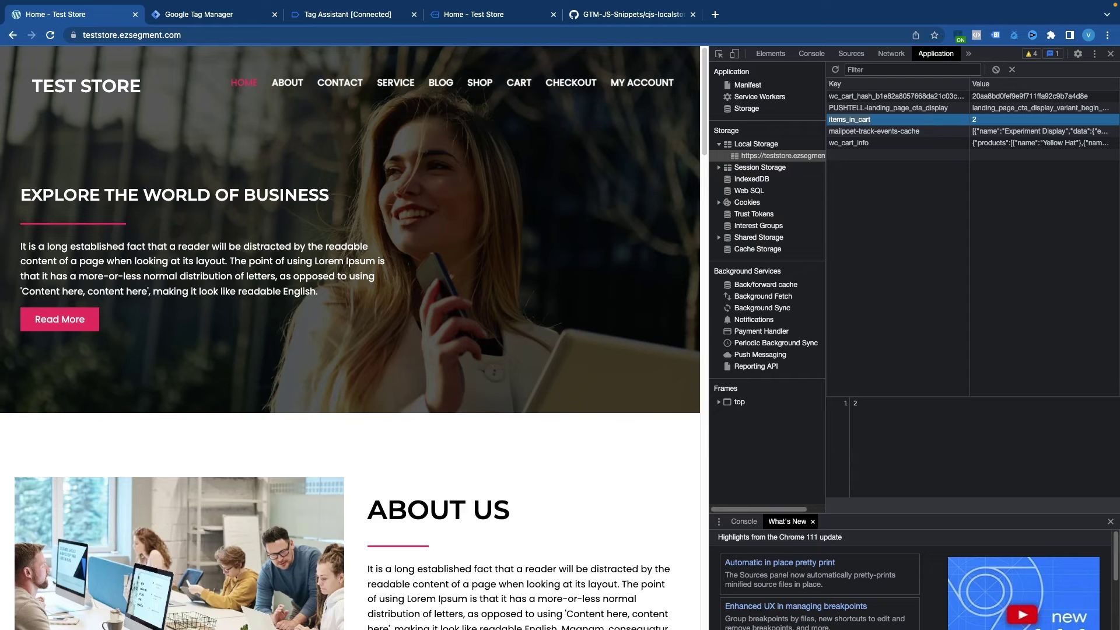
click(779, 170)
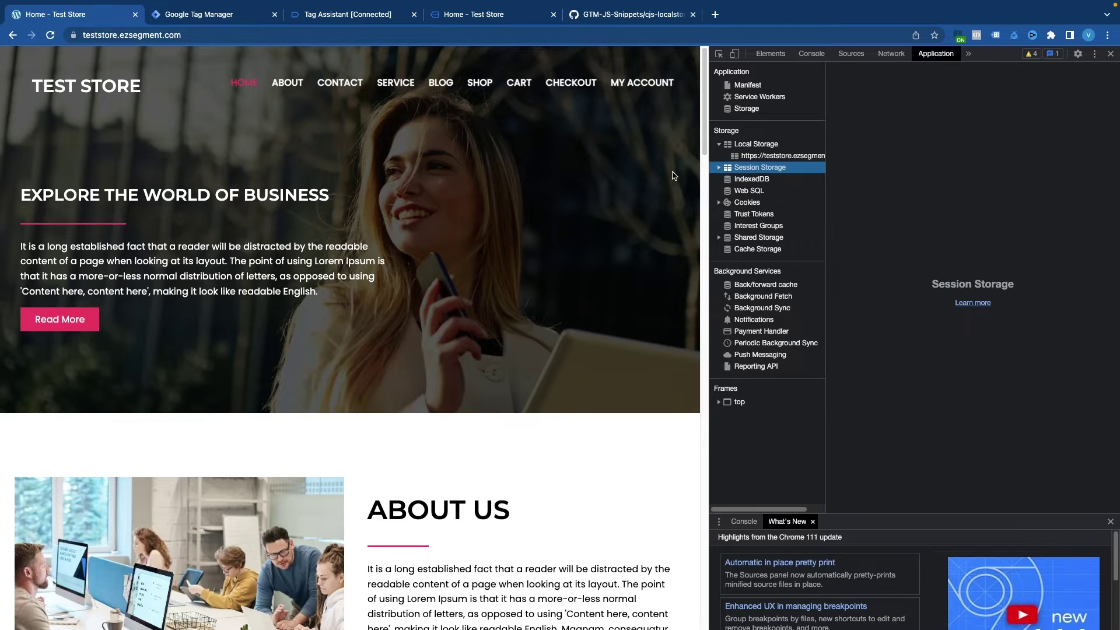
click(717, 169)
click(763, 179)
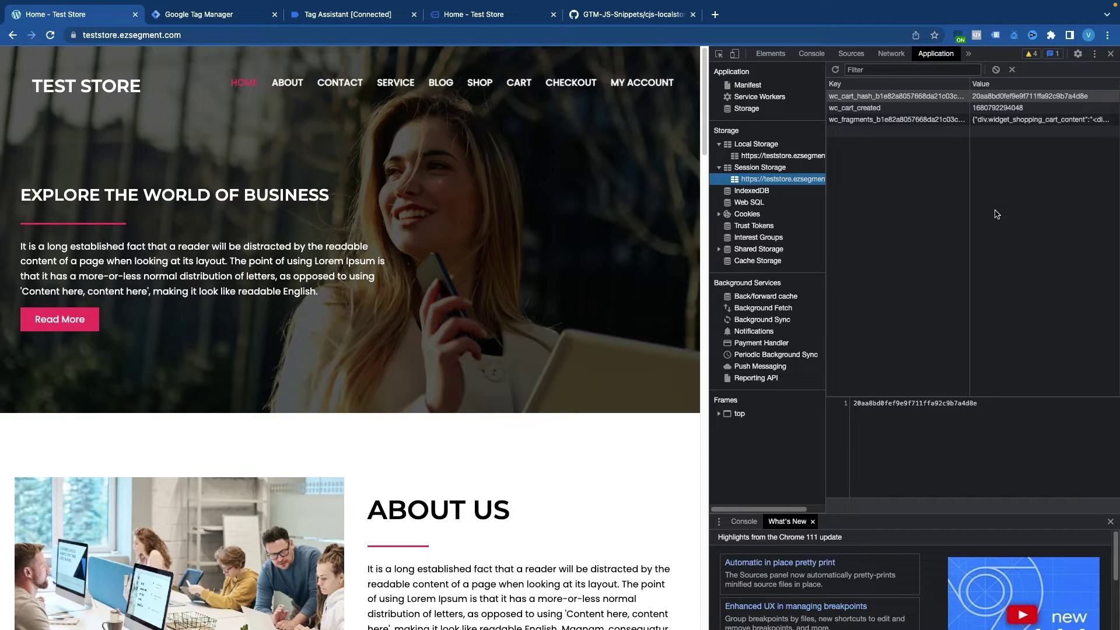
click(607, 17)
Step: Highlight the GitHub sessionStorage example function and its key_name placeholder on line 13
click(327, 442)
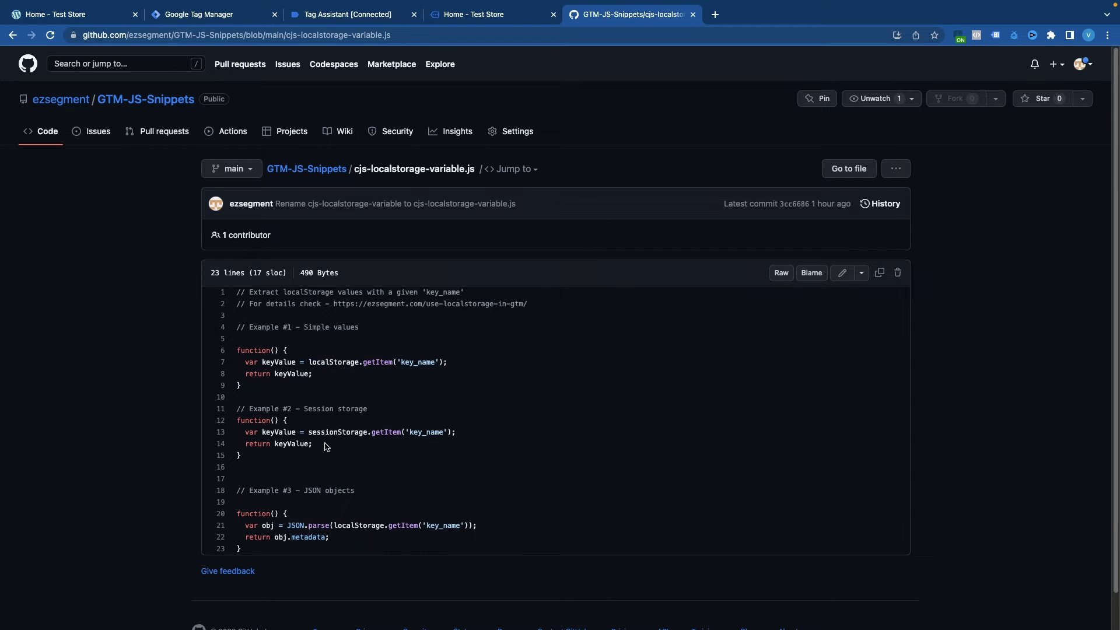
drag(276, 462, 235, 418)
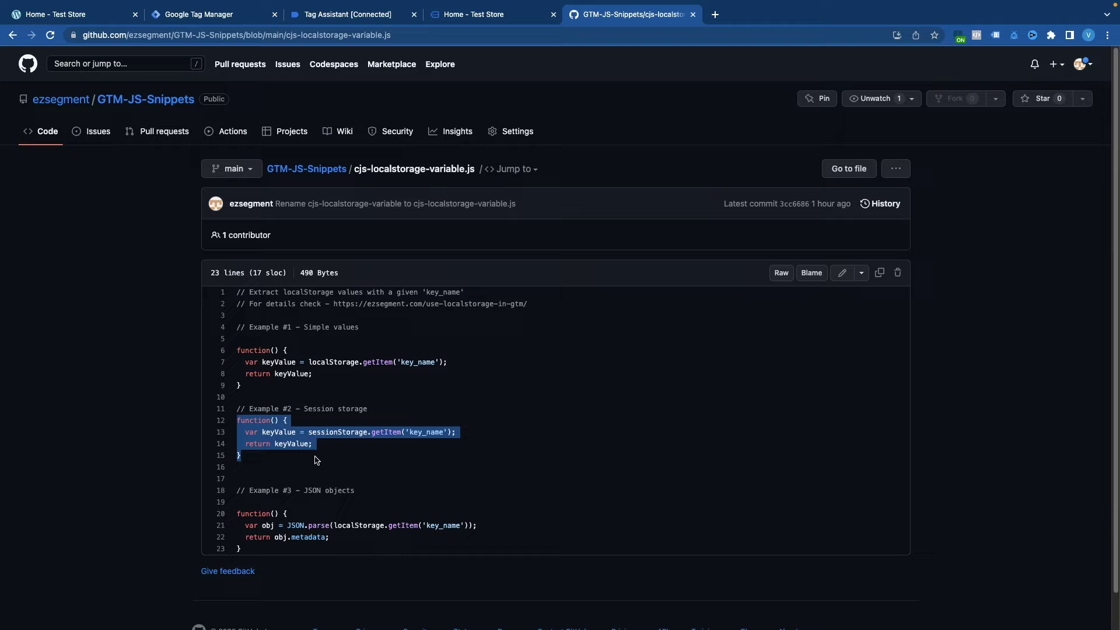
click(417, 447)
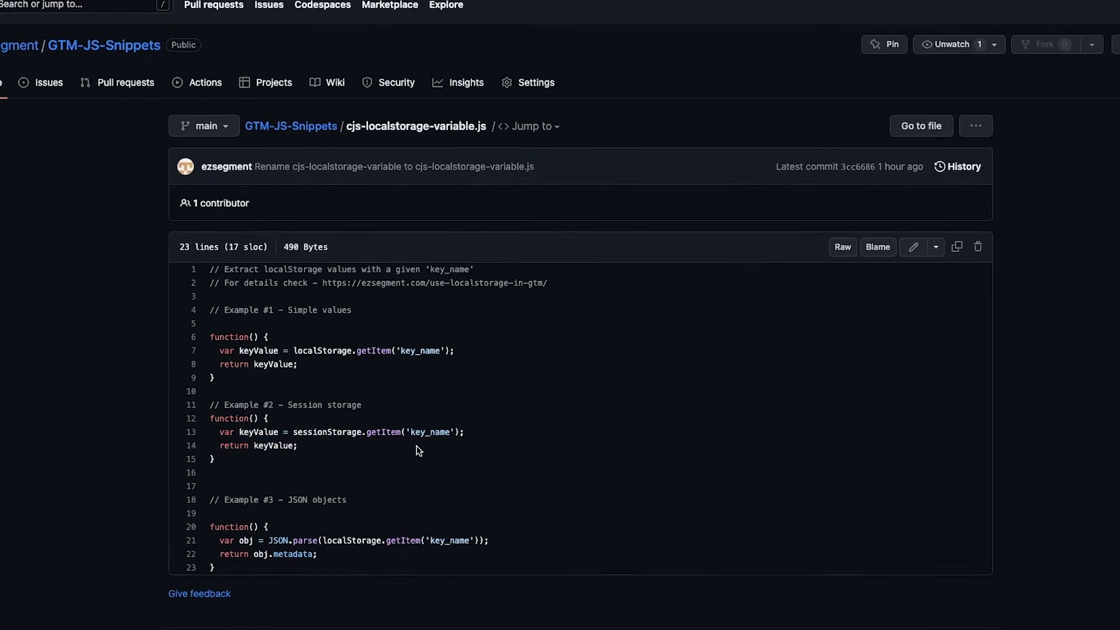
drag(485, 440, 416, 432)
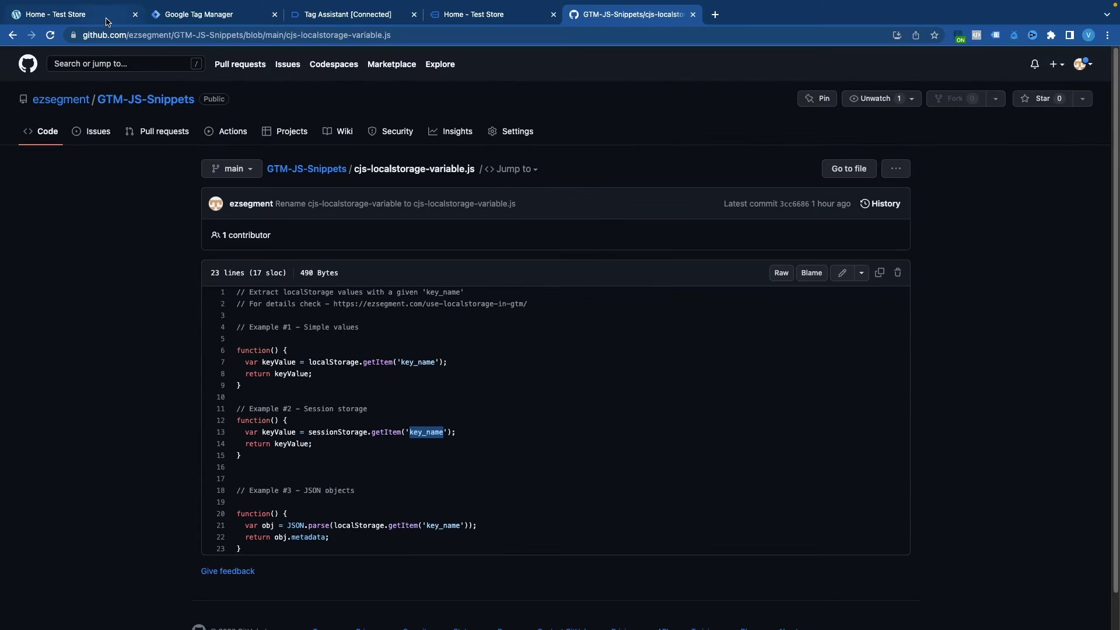
click(88, 14)
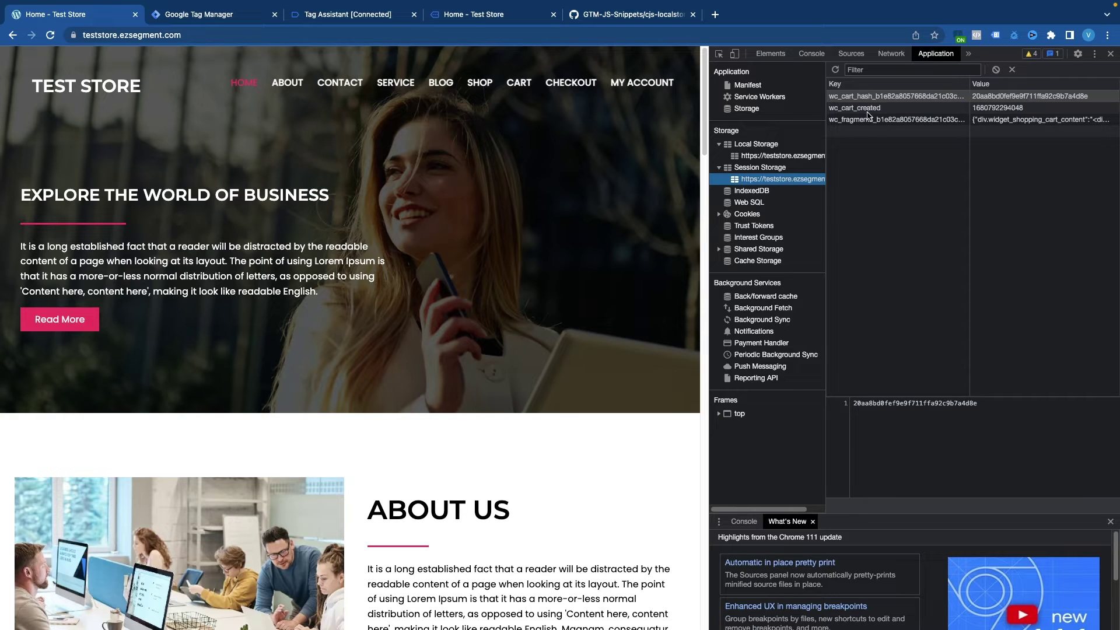
Step: Inspect the stored wc_cart_created value in Session Storage, then glance at the GitHub snippet
double_click(867, 111)
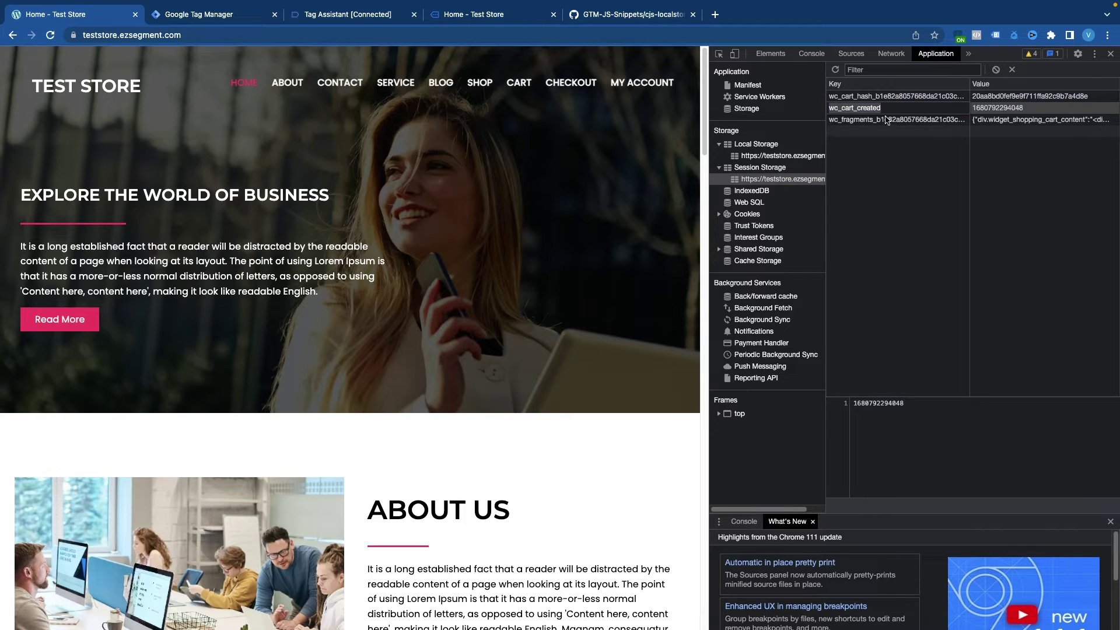
click(636, 16)
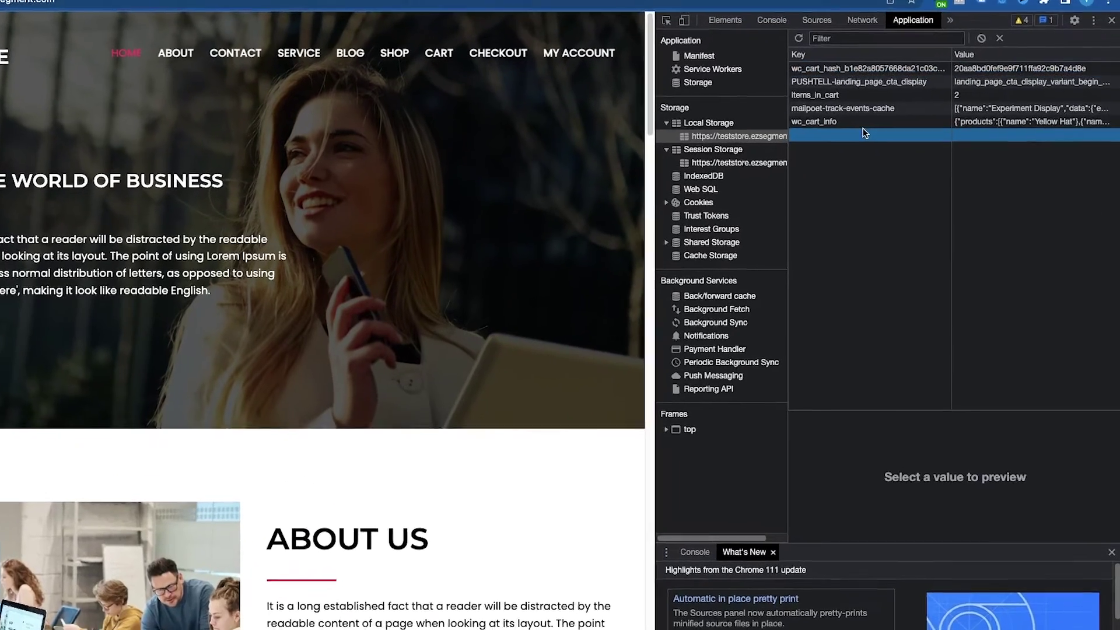
Step: Expand wc_cart_info's products to reveal the first item, Yellow Hat, then view mailpoet-track-events-cache
click(904, 143)
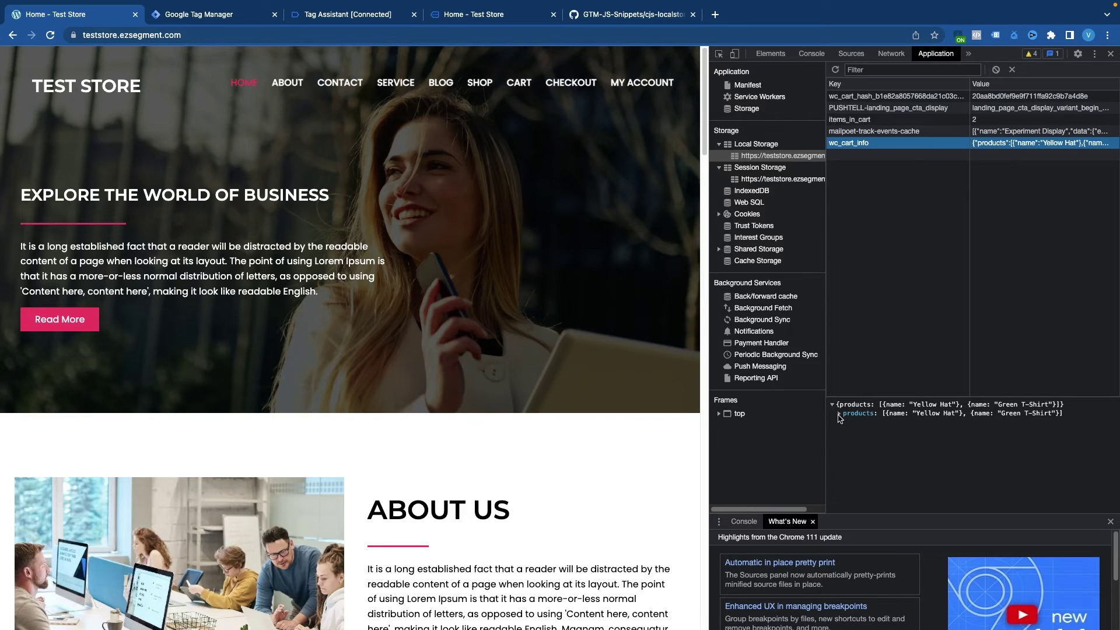
click(838, 414)
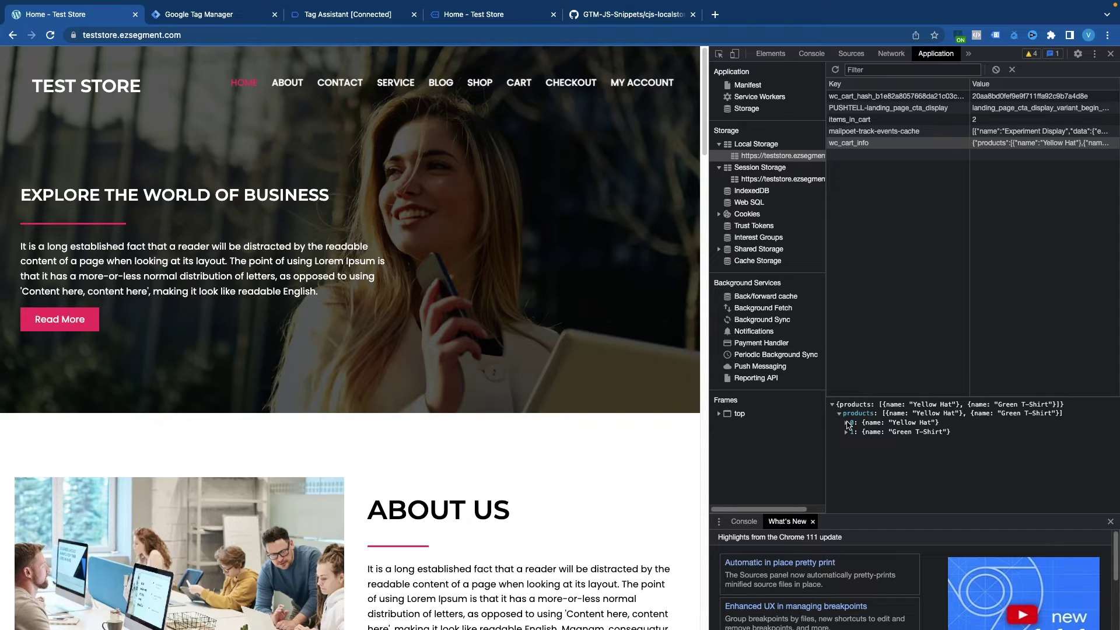
click(846, 422)
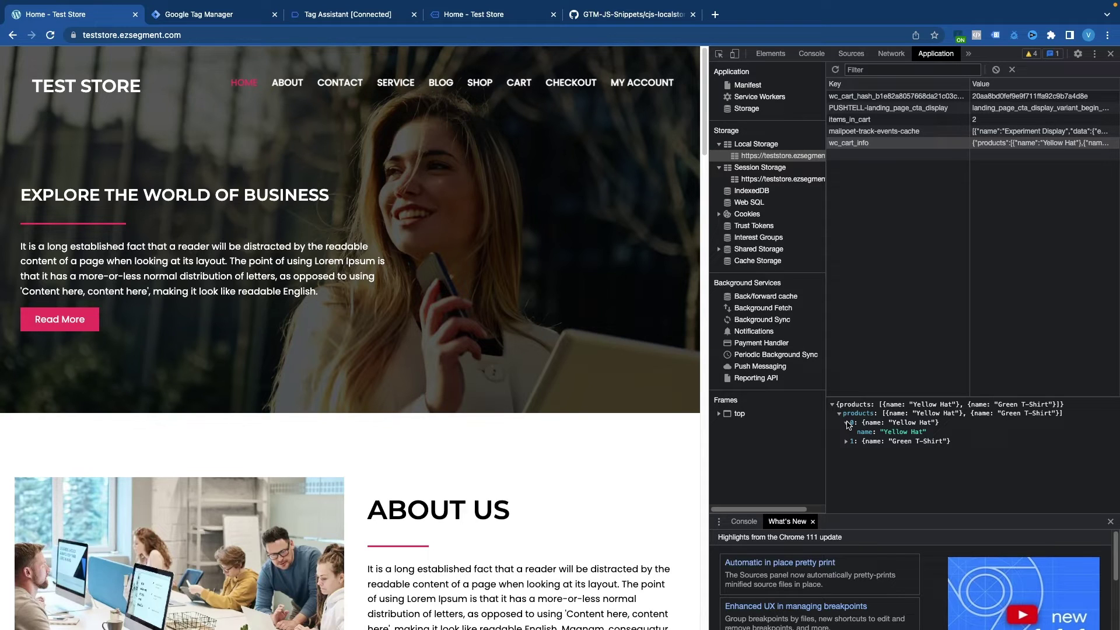
click(847, 423)
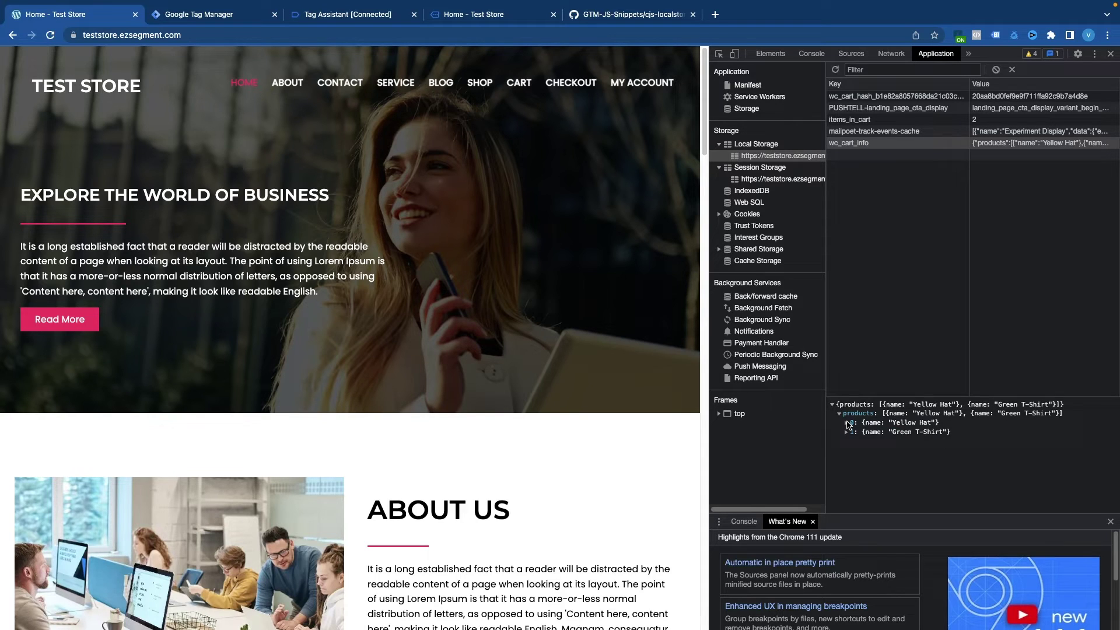
click(846, 423)
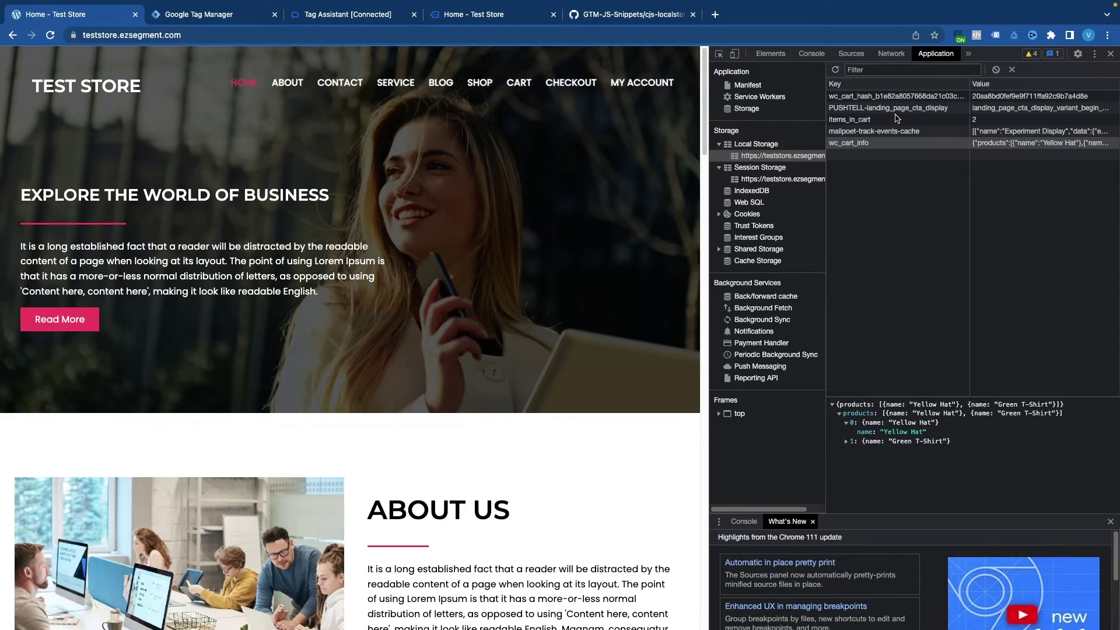
click(936, 133)
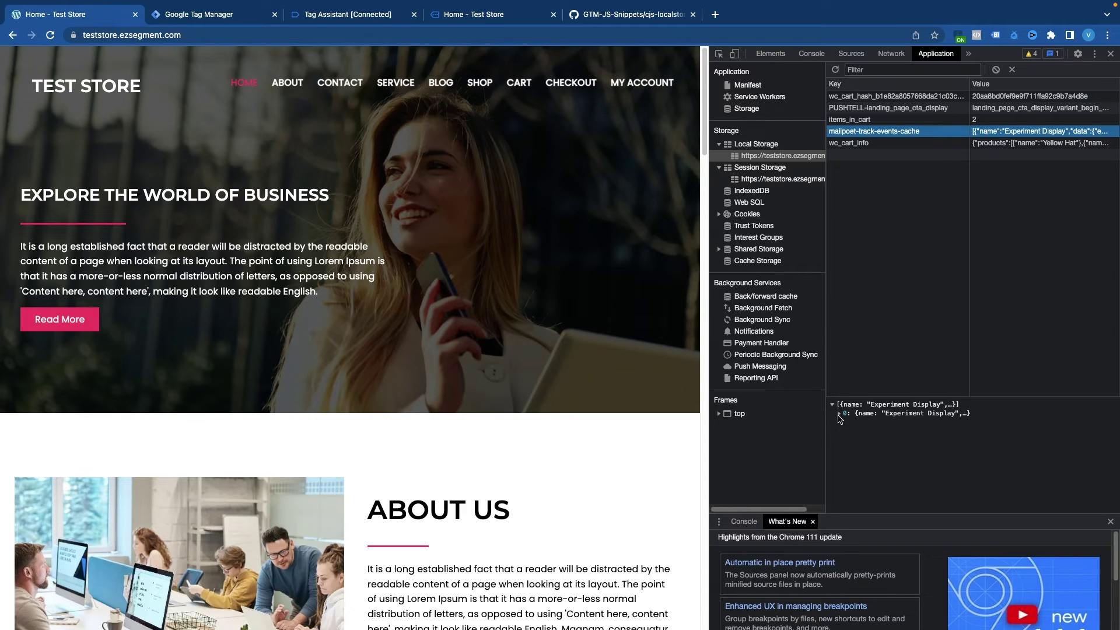
Step: Expand the Experiment Display entry and its data object to see experiment and variant details
click(840, 414)
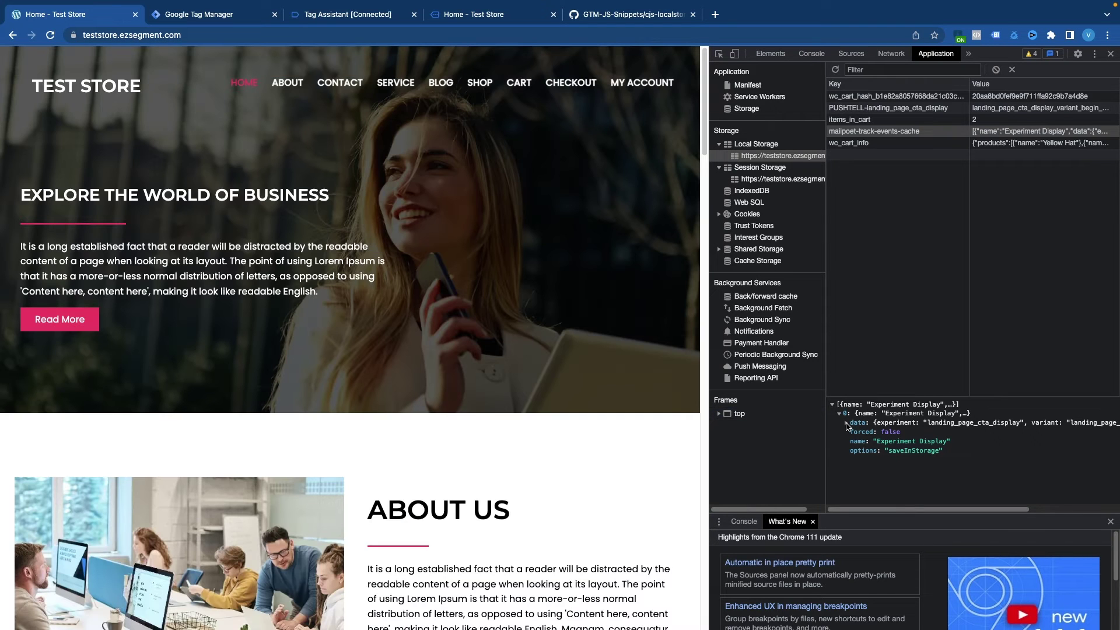
click(845, 422)
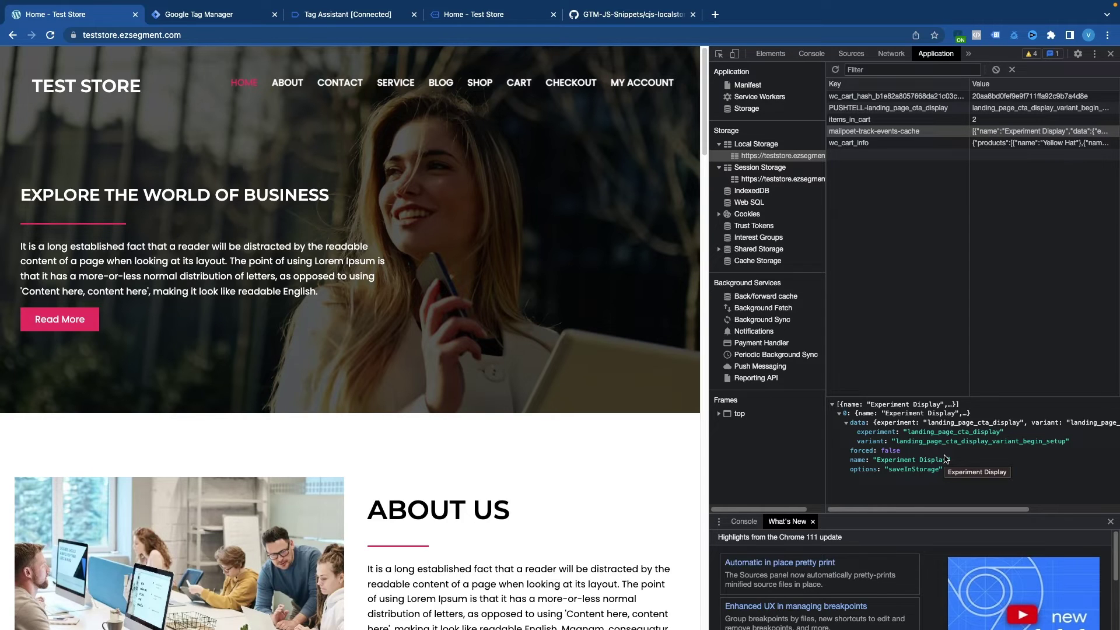
click(617, 17)
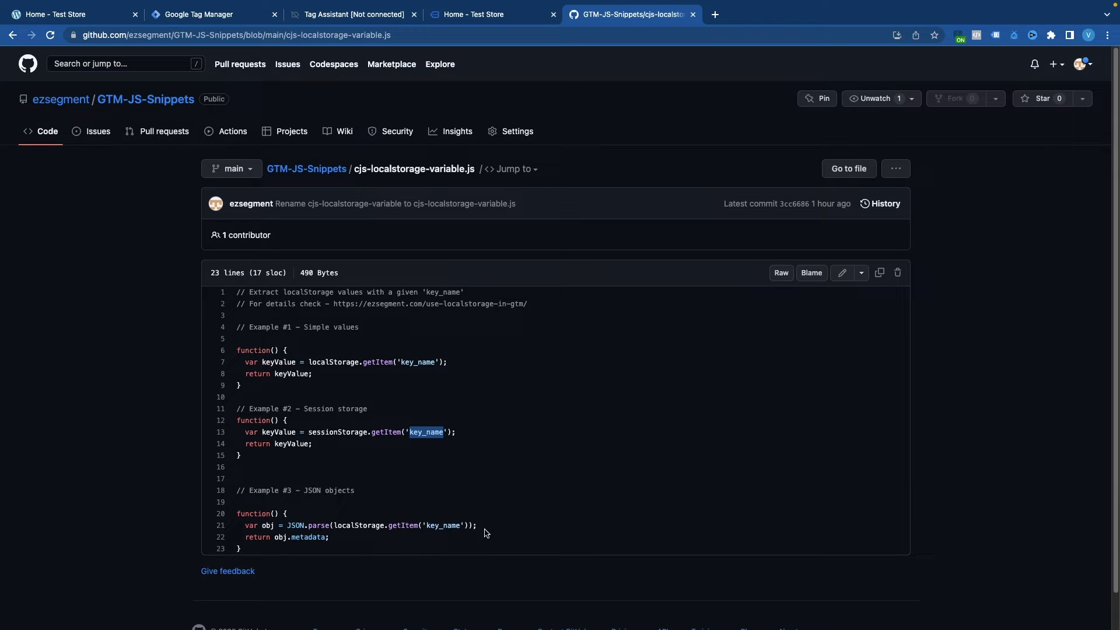
Step: Select and copy the JSON-objects example function, lines 20–23 of cjs-localstorage-variable.js
key(ctrl+1)
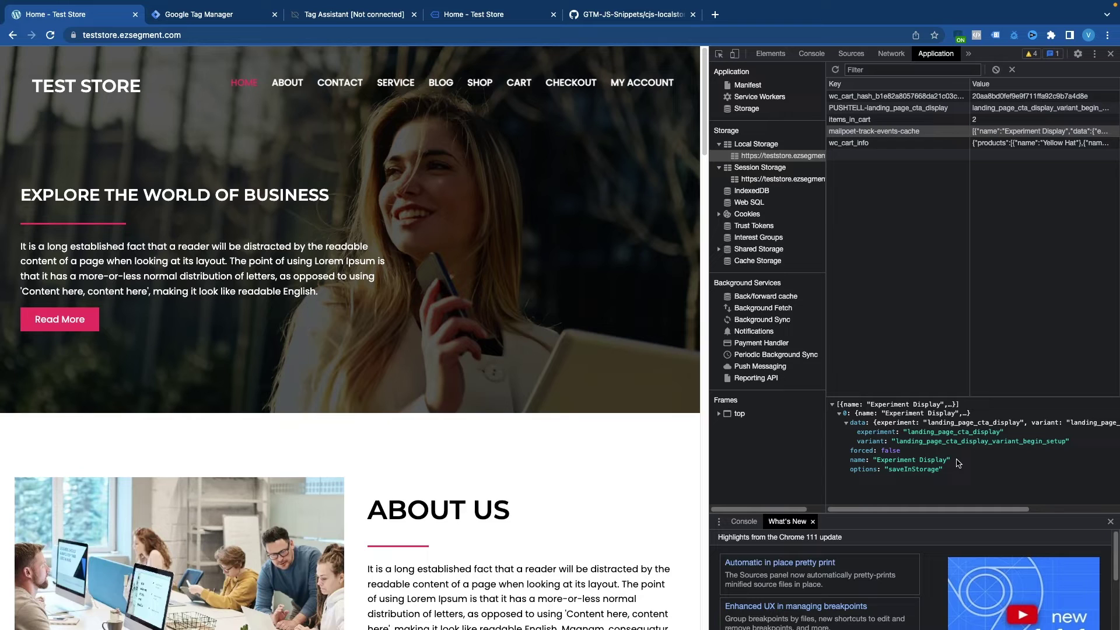
click(614, 16)
scroll(577, 443, down, 1)
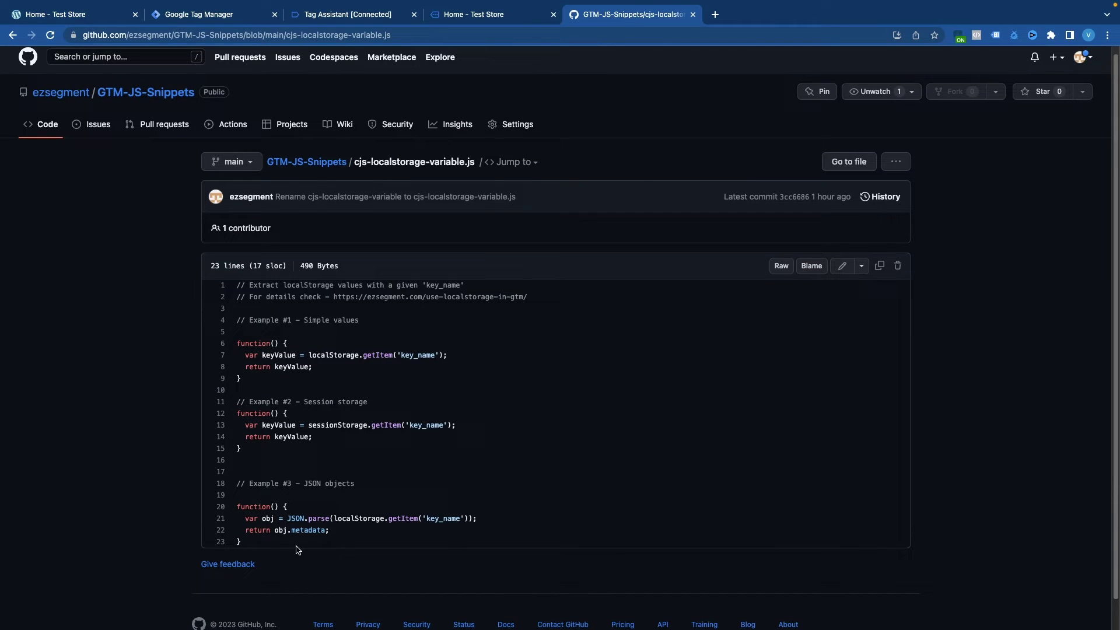
drag(279, 546, 238, 509)
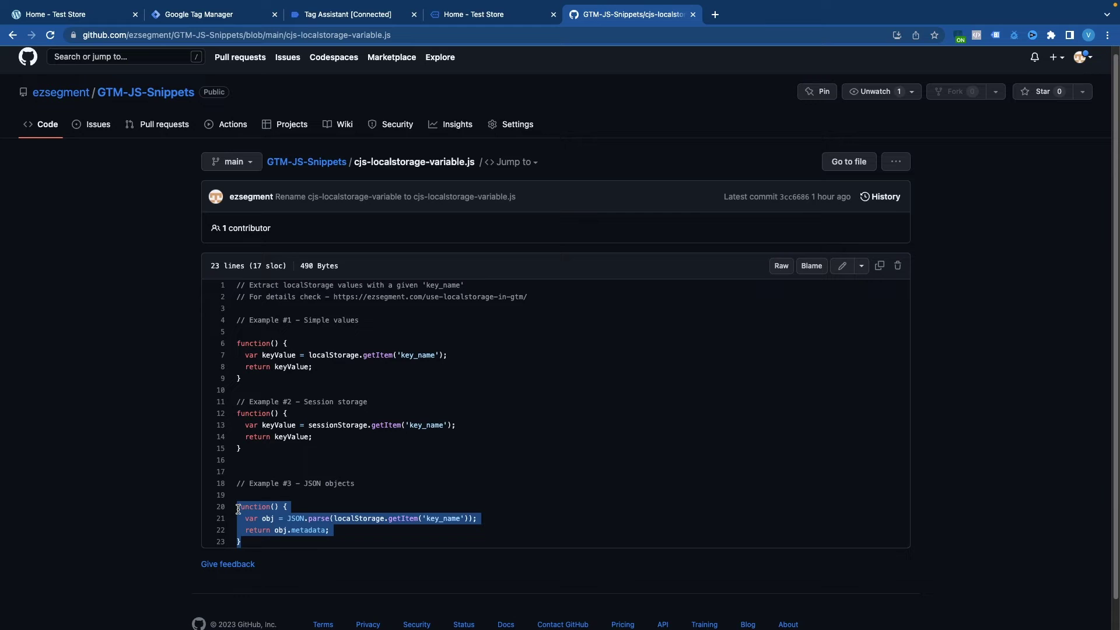
click(187, 13)
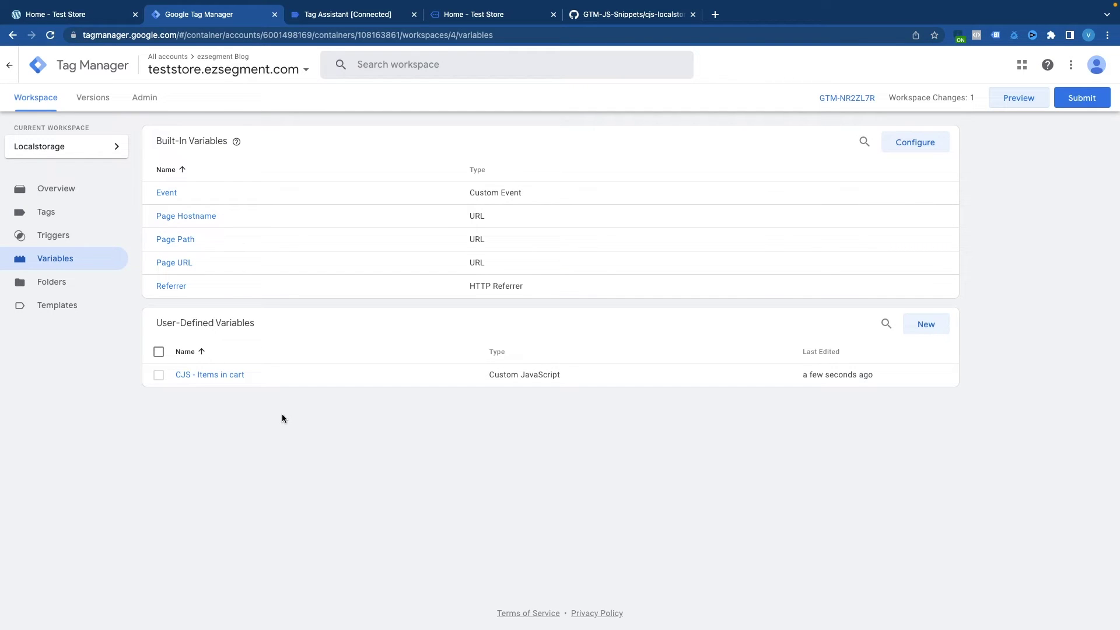
Step: Start a new Custom JavaScript variable from the snippet, checking the stored wc_cart_info value in the store tab
click(946, 329)
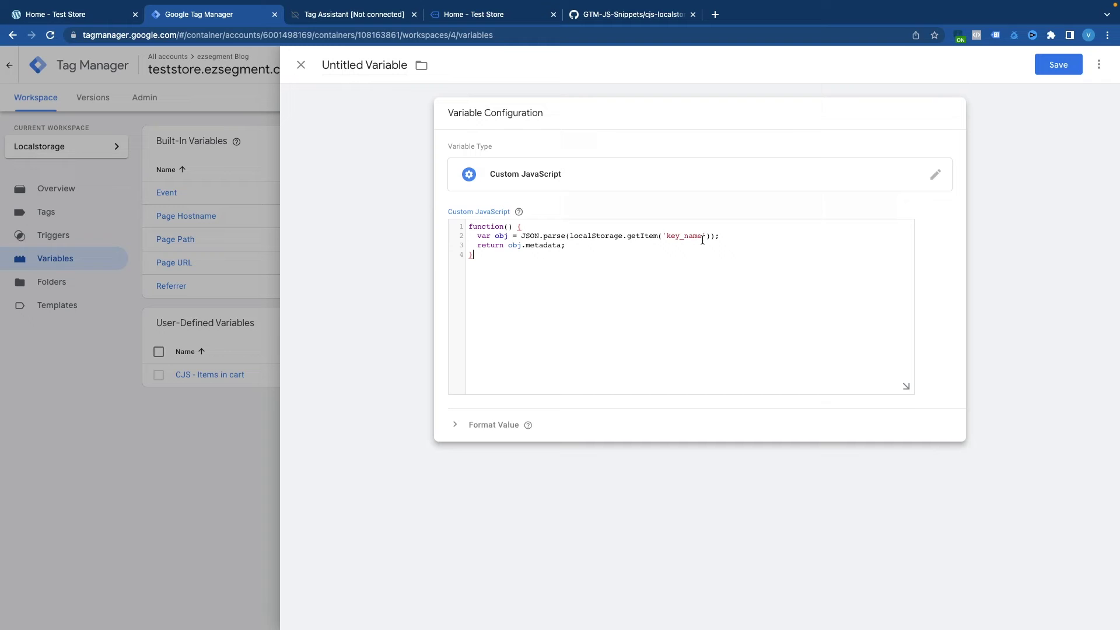
click(99, 16)
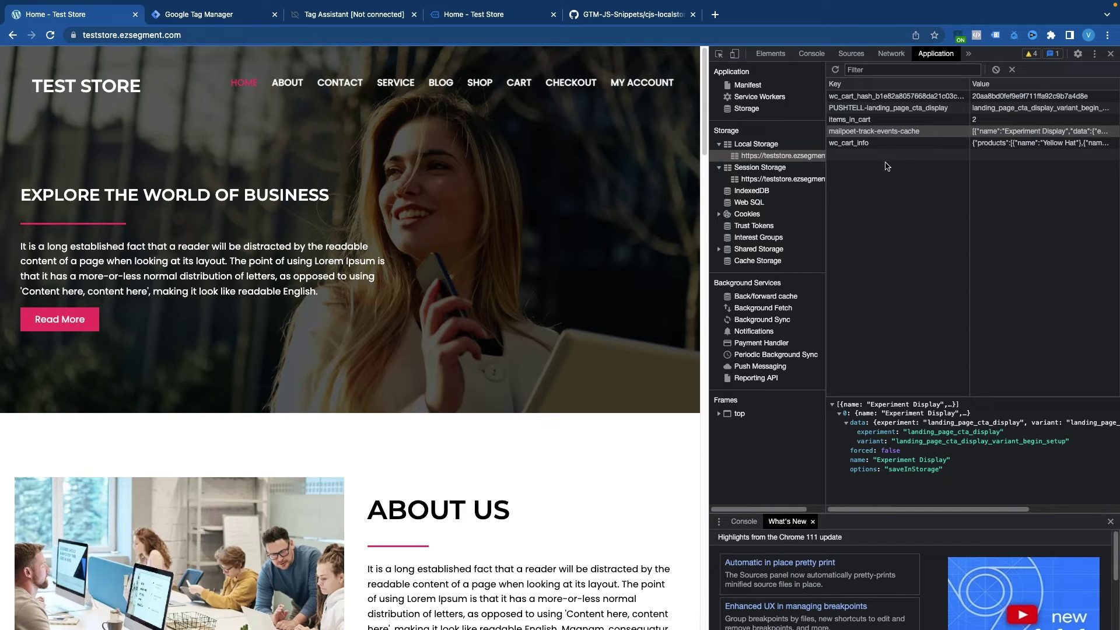
click(861, 144)
key(ctrl+Tab)
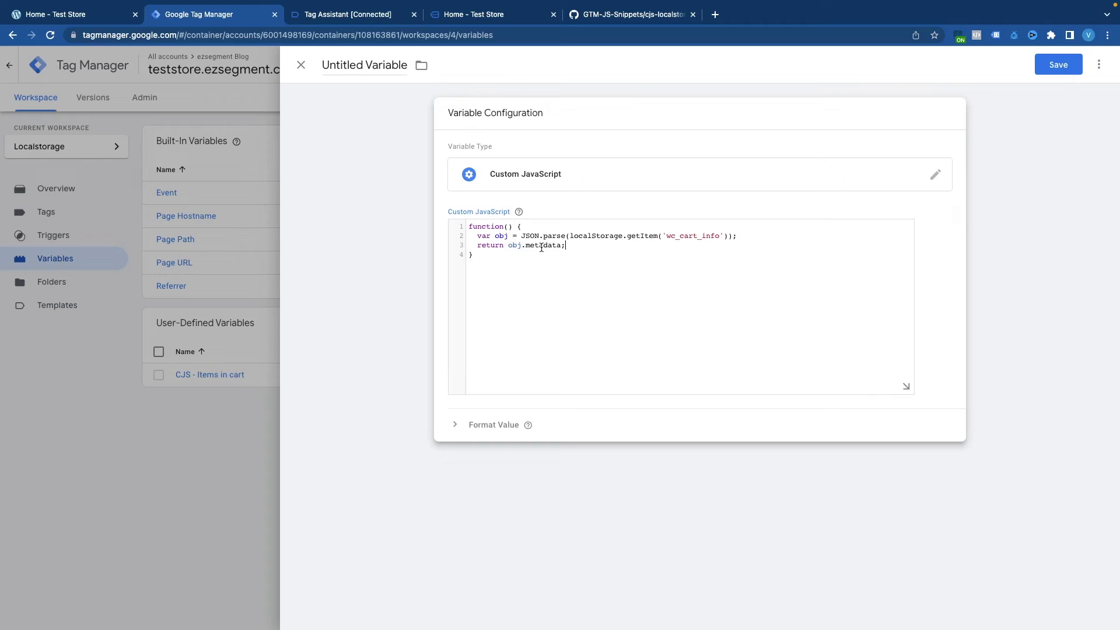
click(64, 22)
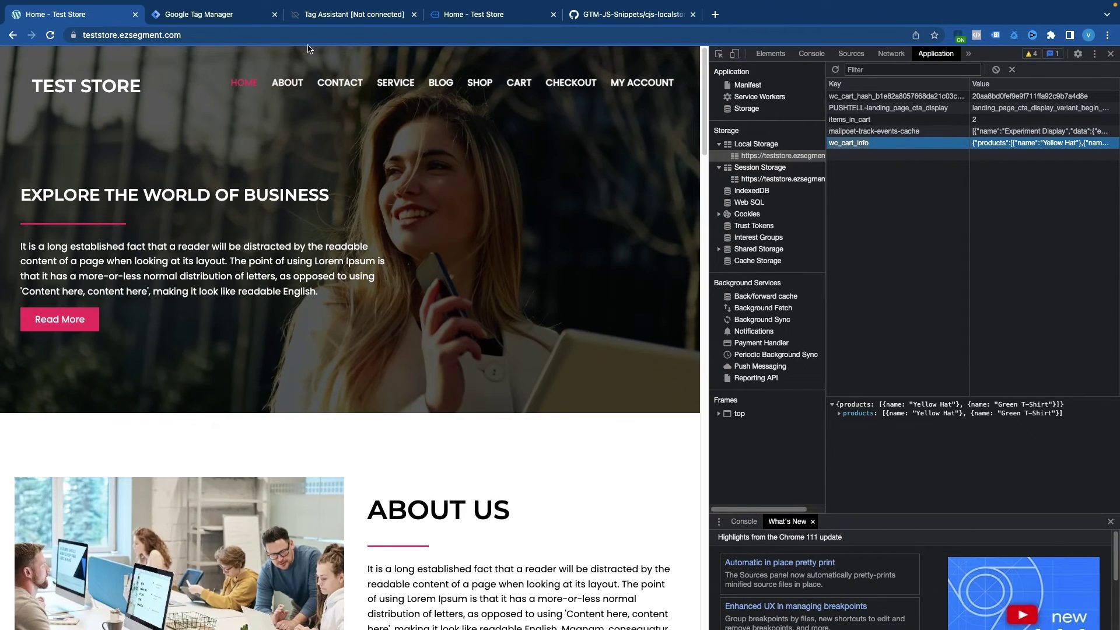
click(204, 14)
Step: Replace metadata with products in line 3 and save the CJS - Cart items variable
drag(557, 248, 520, 249)
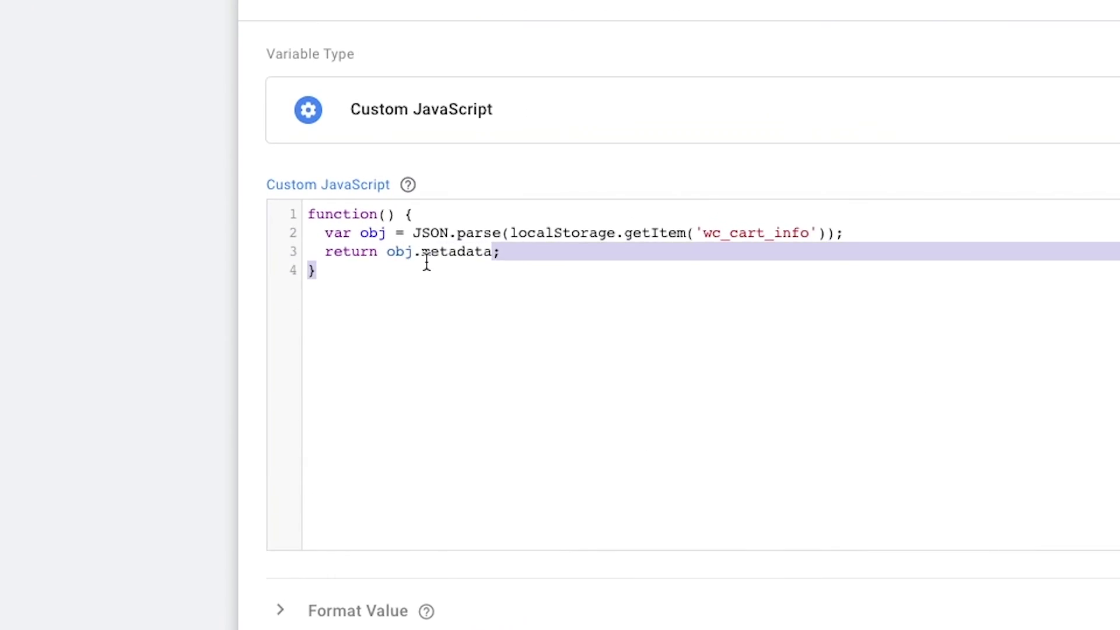
text(products)
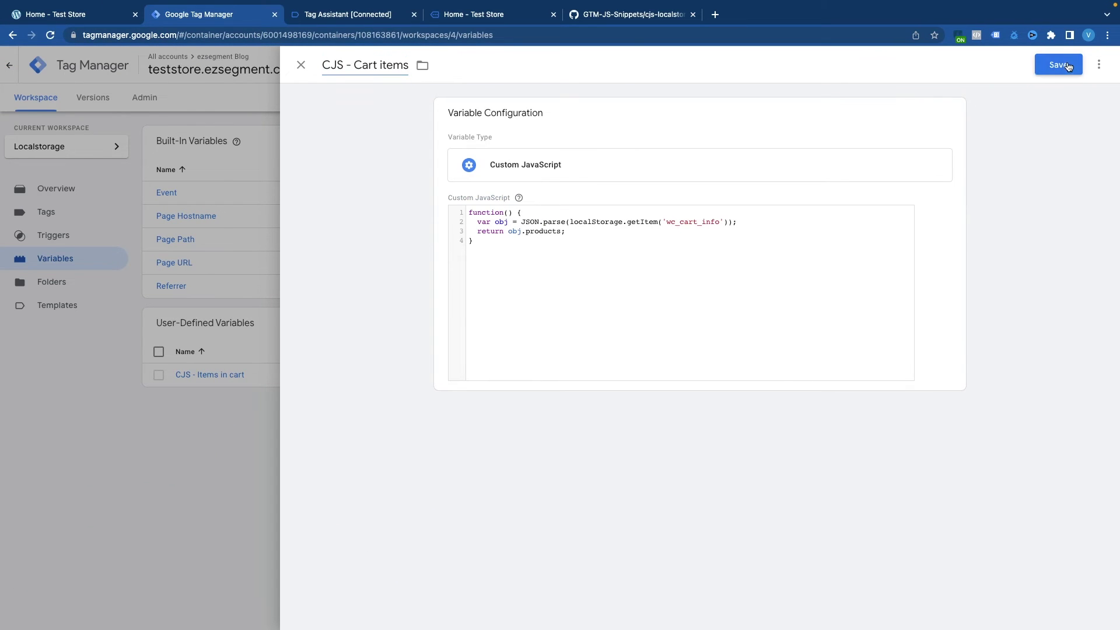
click(1058, 65)
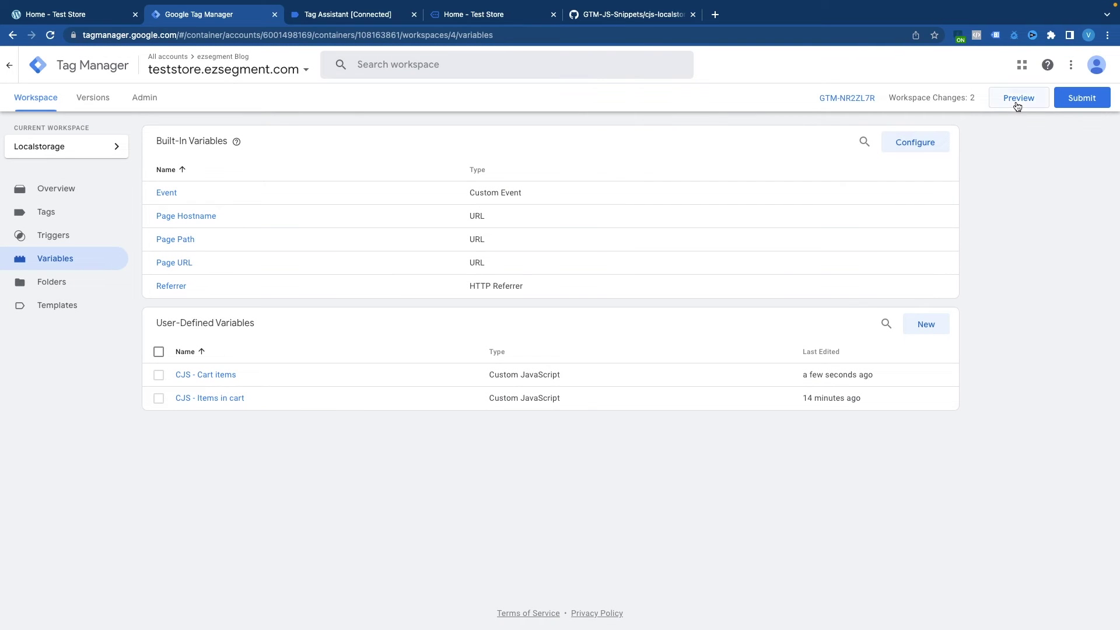
Step: Launch preview mode and show the variable values for the Window Loaded event
click(1017, 99)
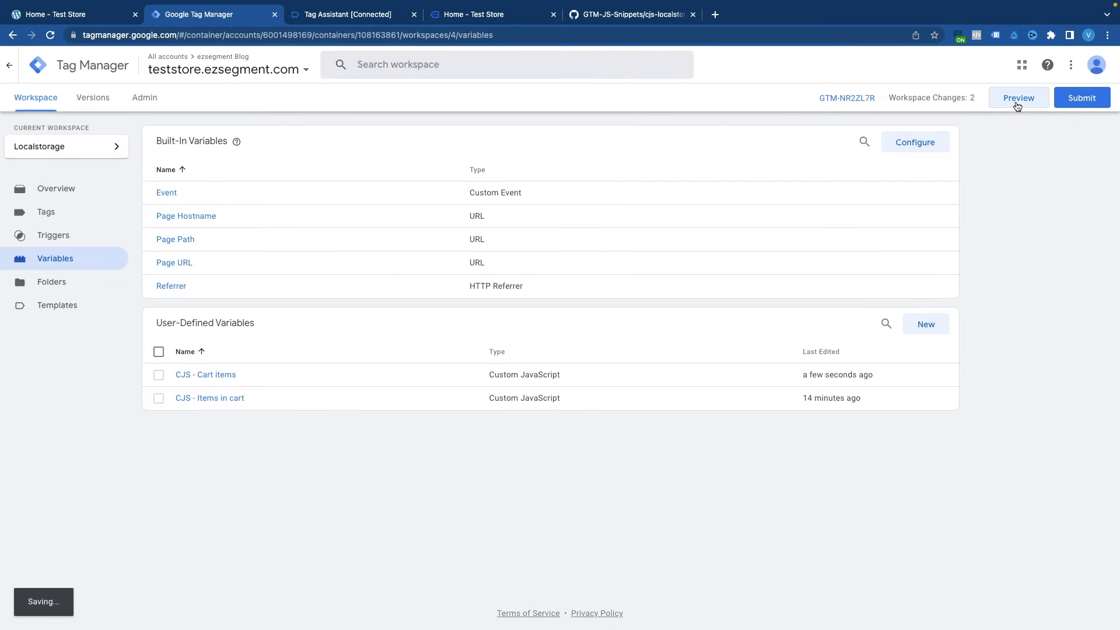
click(343, 18)
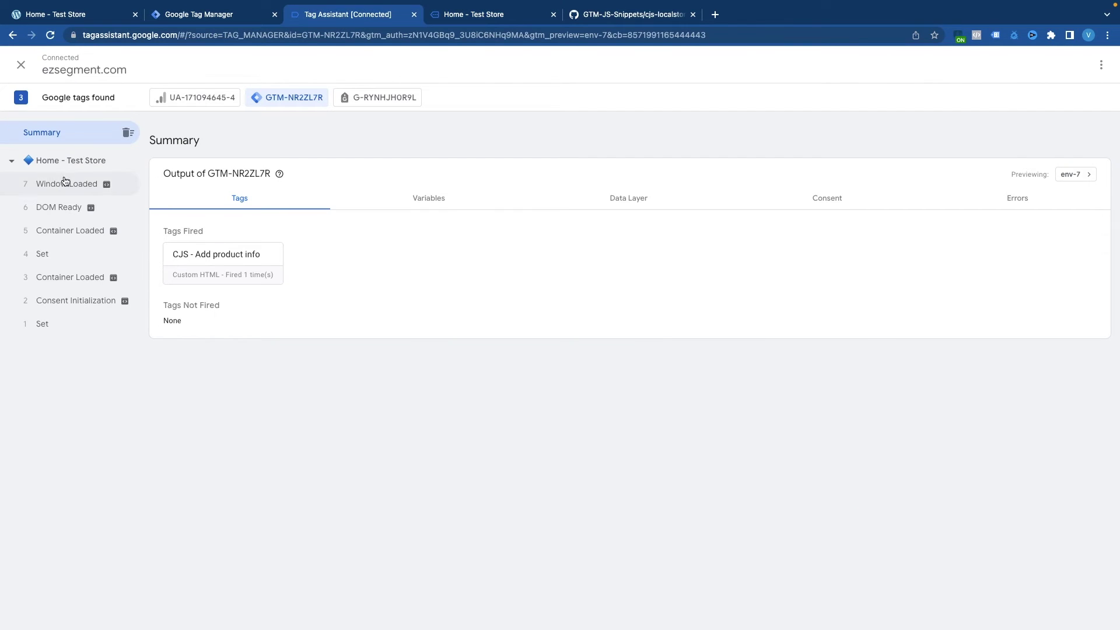
click(65, 205)
click(67, 184)
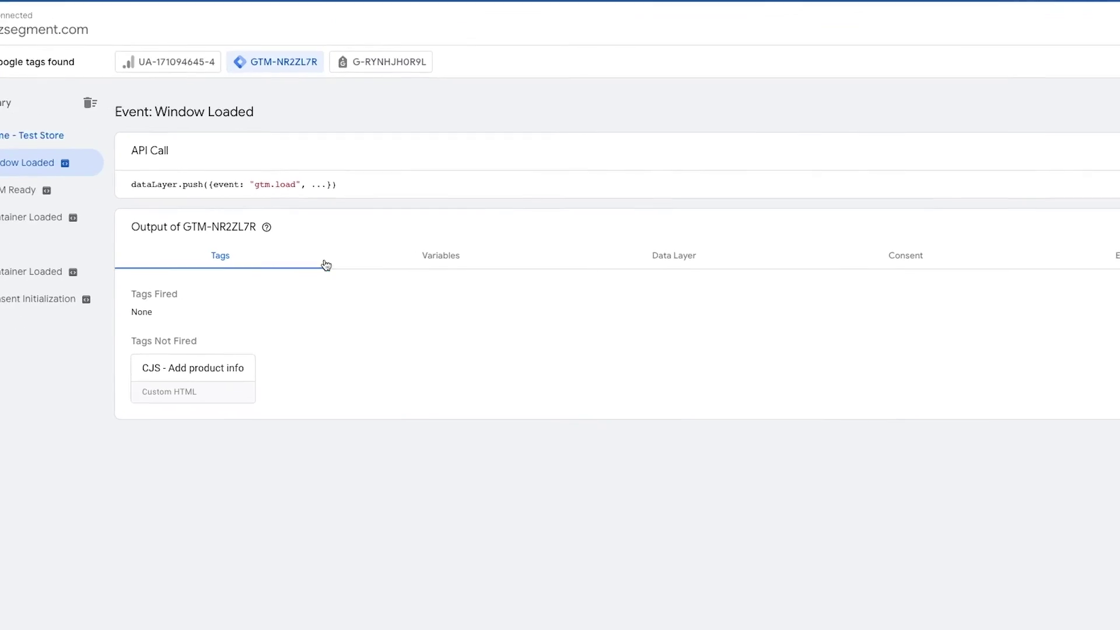
click(451, 259)
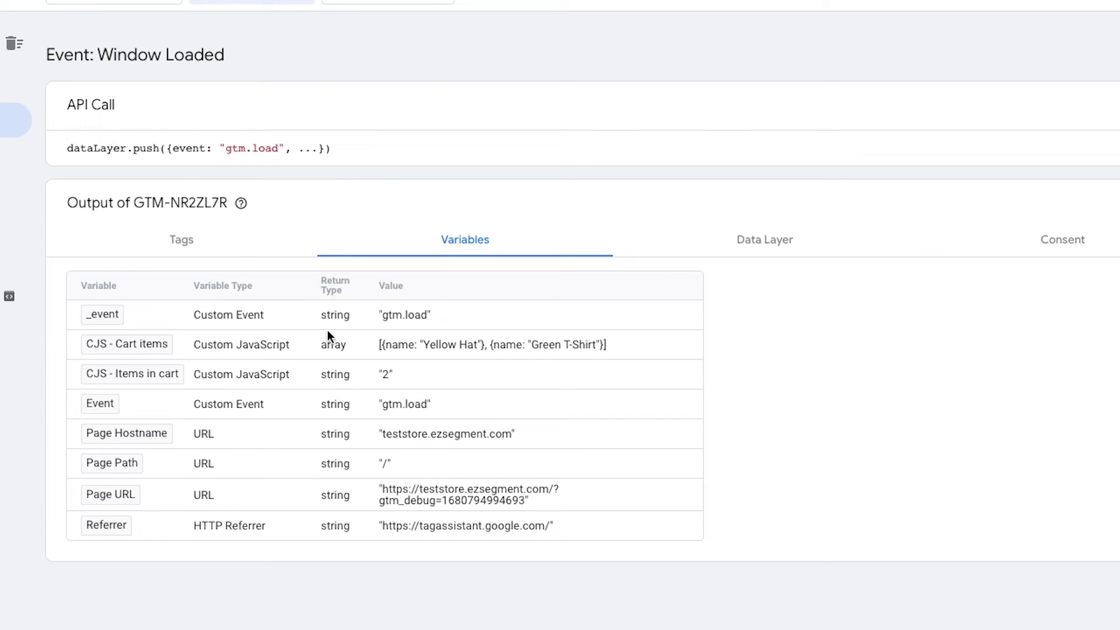
Step: Check that CJS - Cart items returns the Yellow Hat and Green T-Shirt array, then go to the store tab
double_click(326, 378)
click(411, 369)
drag(376, 350, 628, 344)
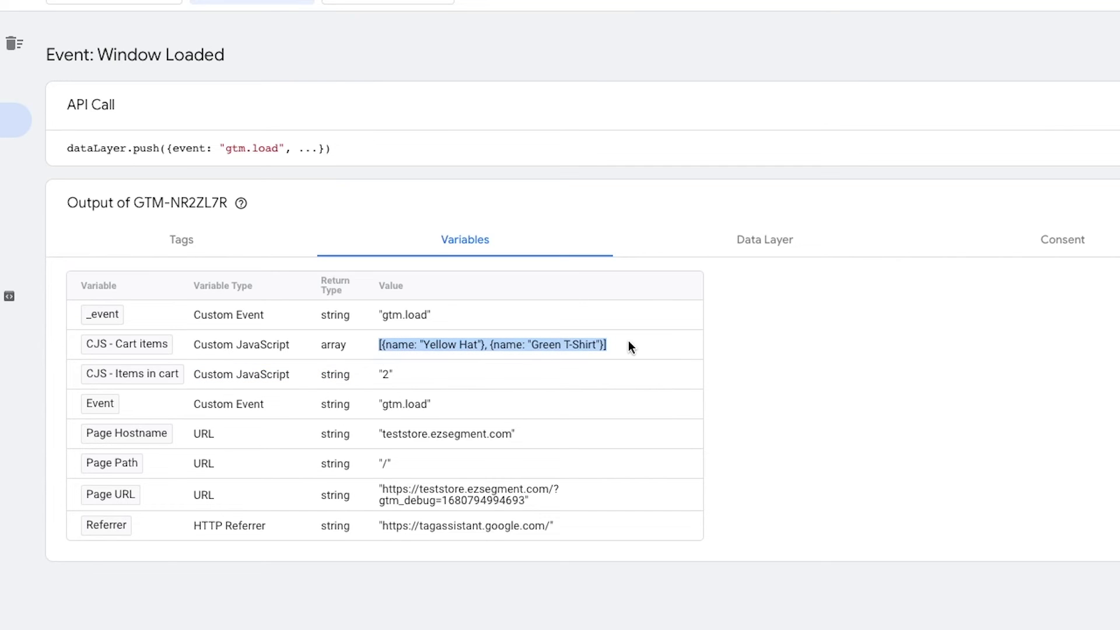
click(87, 14)
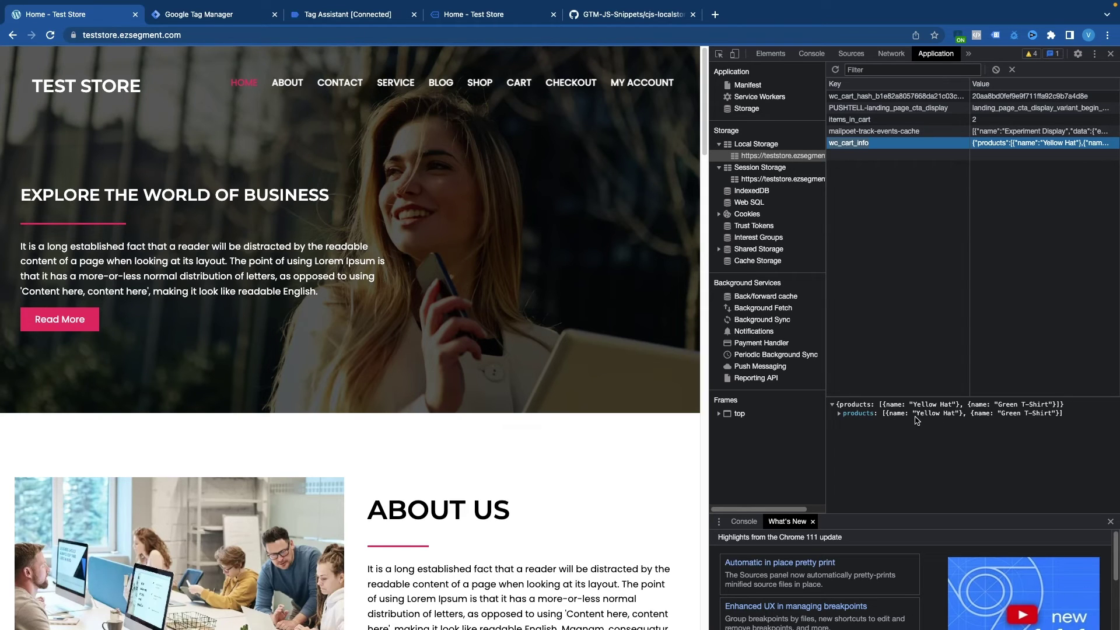
Step: Append [0].name after obj.products in CJS - Cart items' return line and save
key(ctrl+Tab)
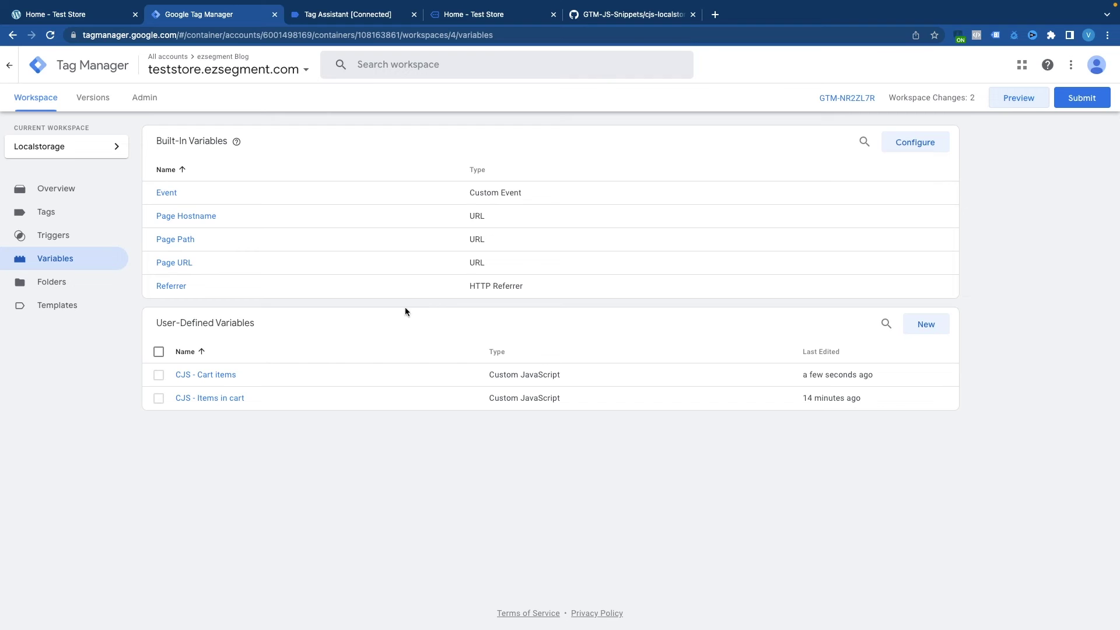
click(225, 383)
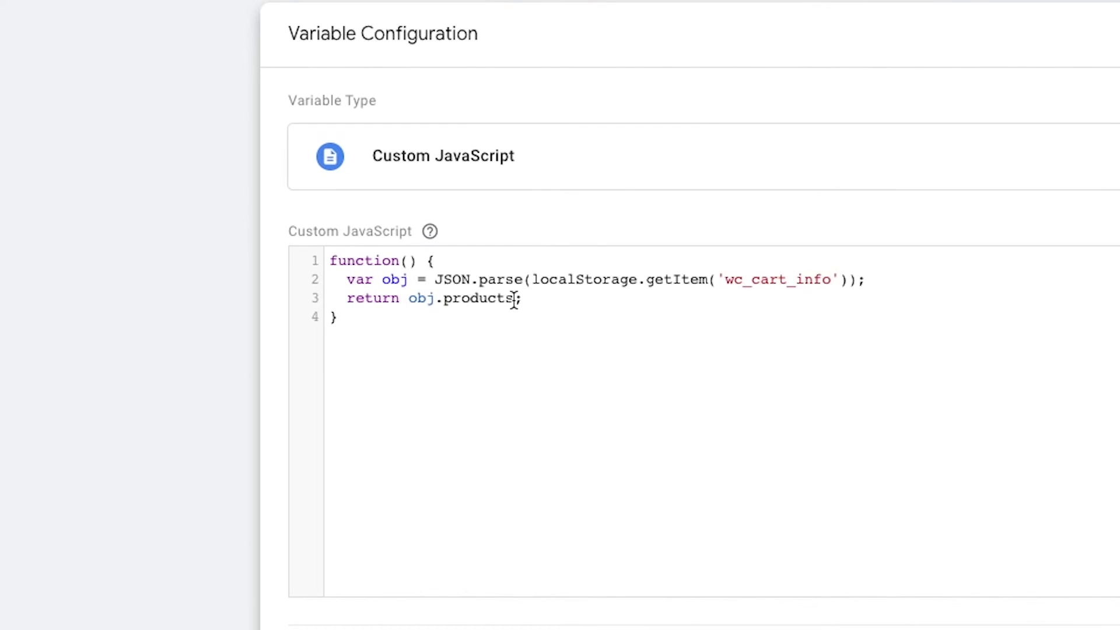
click(543, 271)
text([0].name)
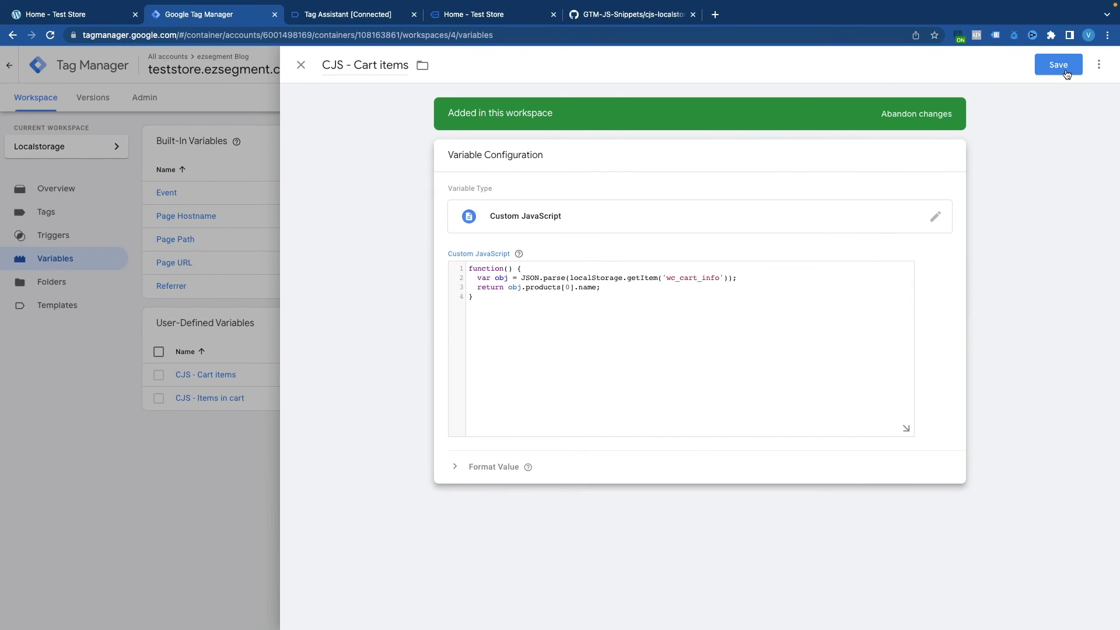
click(1066, 71)
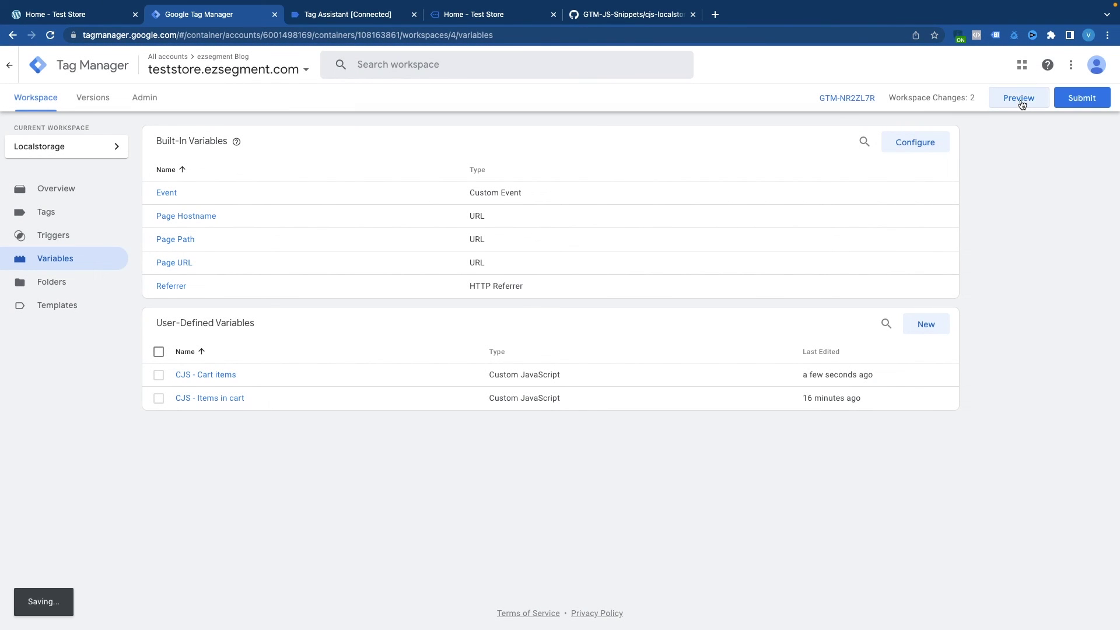
Step: In the new preview, view Window Loaded variables to confirm CJS - Cart items returns "Yellow Hat"
click(1018, 97)
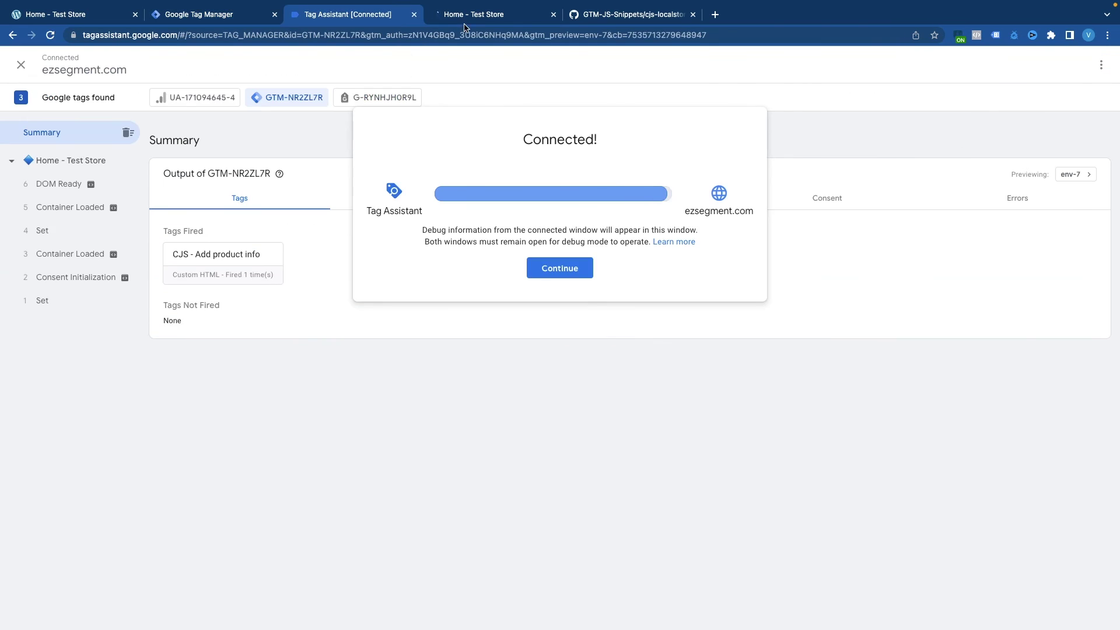
click(560, 265)
click(59, 171)
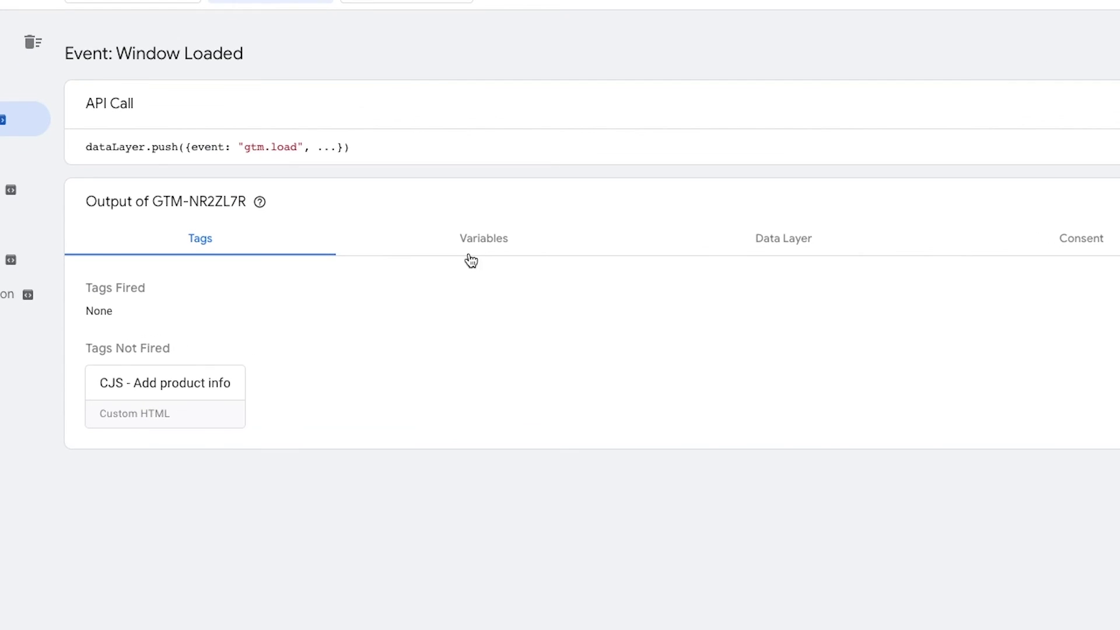
click(449, 258)
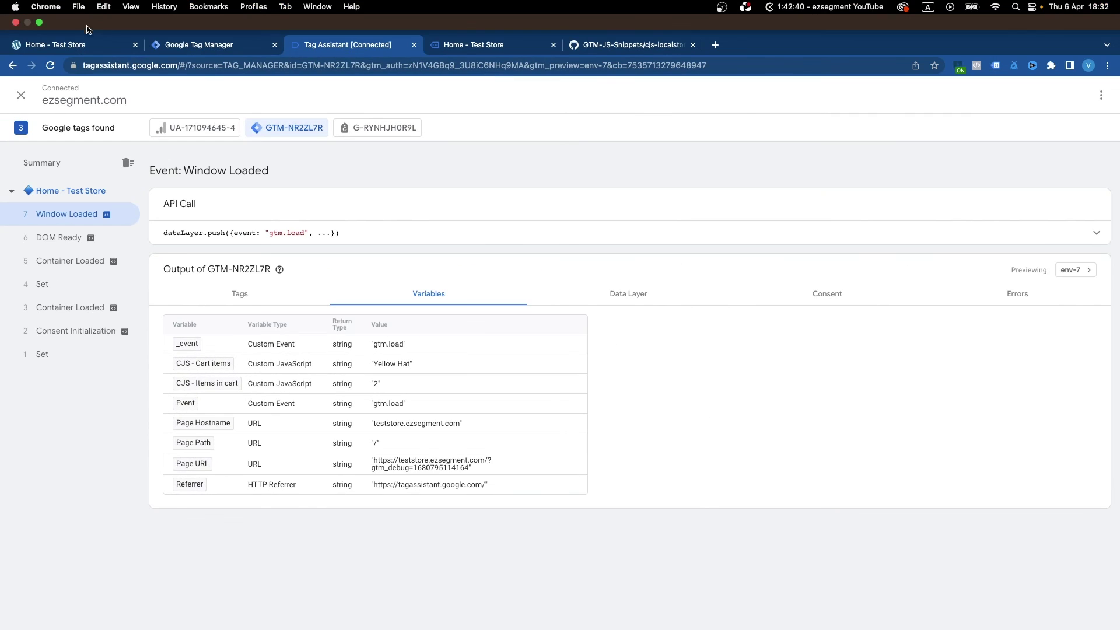
Step: Expand wc_cart_info's products and item 0 in DevTools to compare the first product's name
click(97, 49)
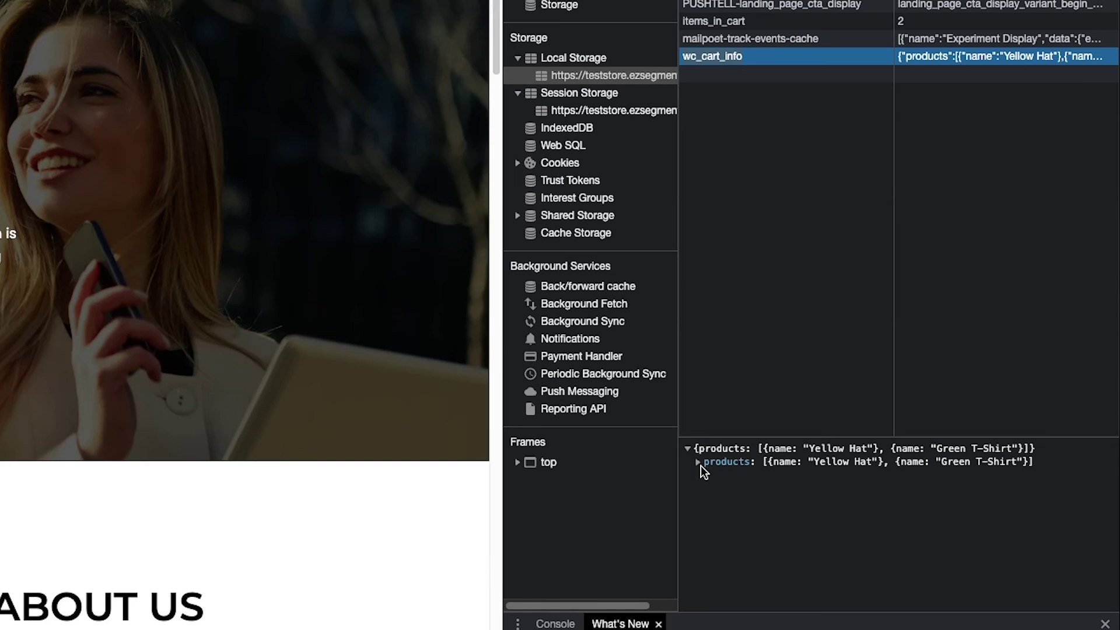
click(699, 463)
click(707, 475)
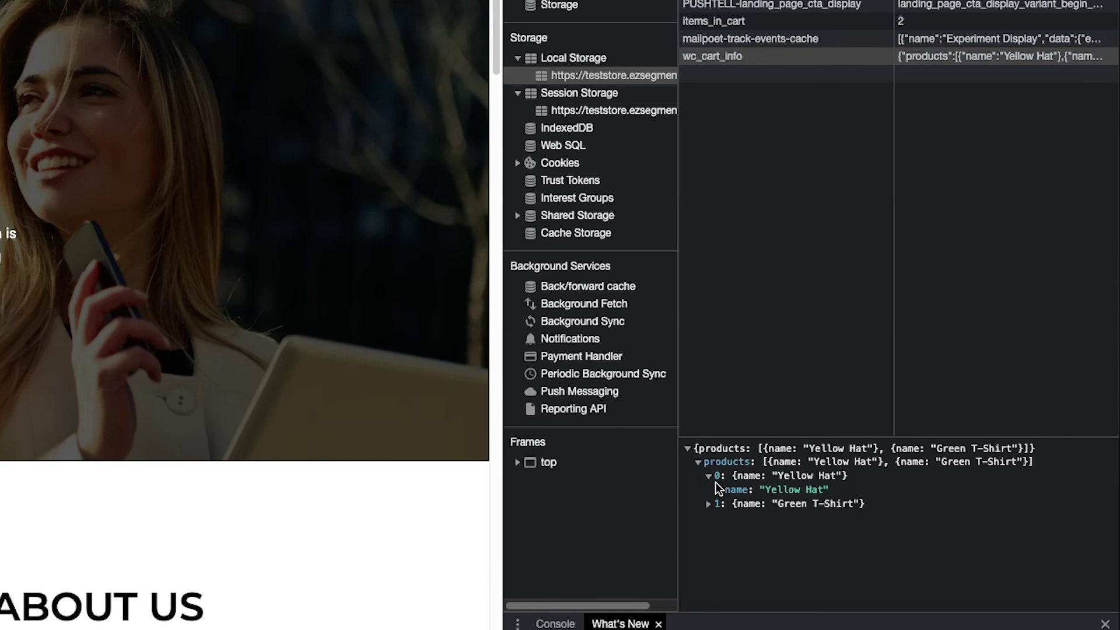